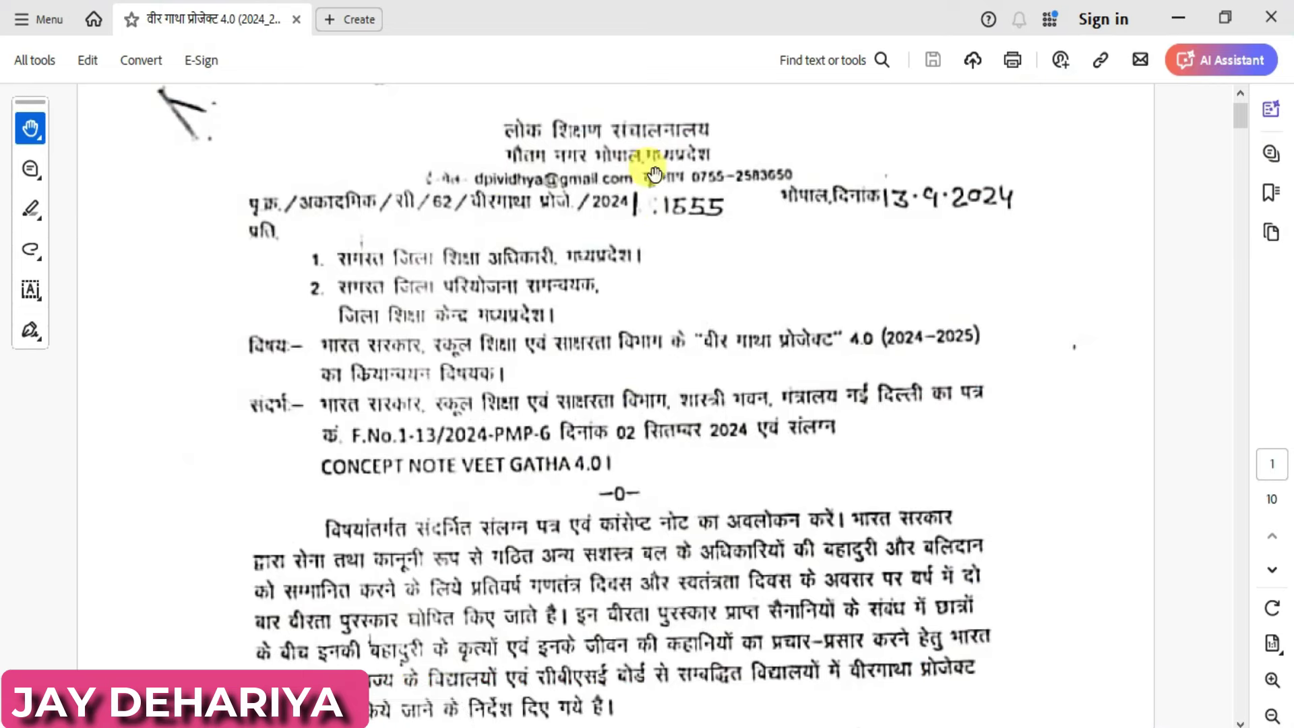
Review the circular's class-wise activities and per-school entry limits, then switch to the Veer Gatha 4 page.
scroll(774, 497, down, 10)
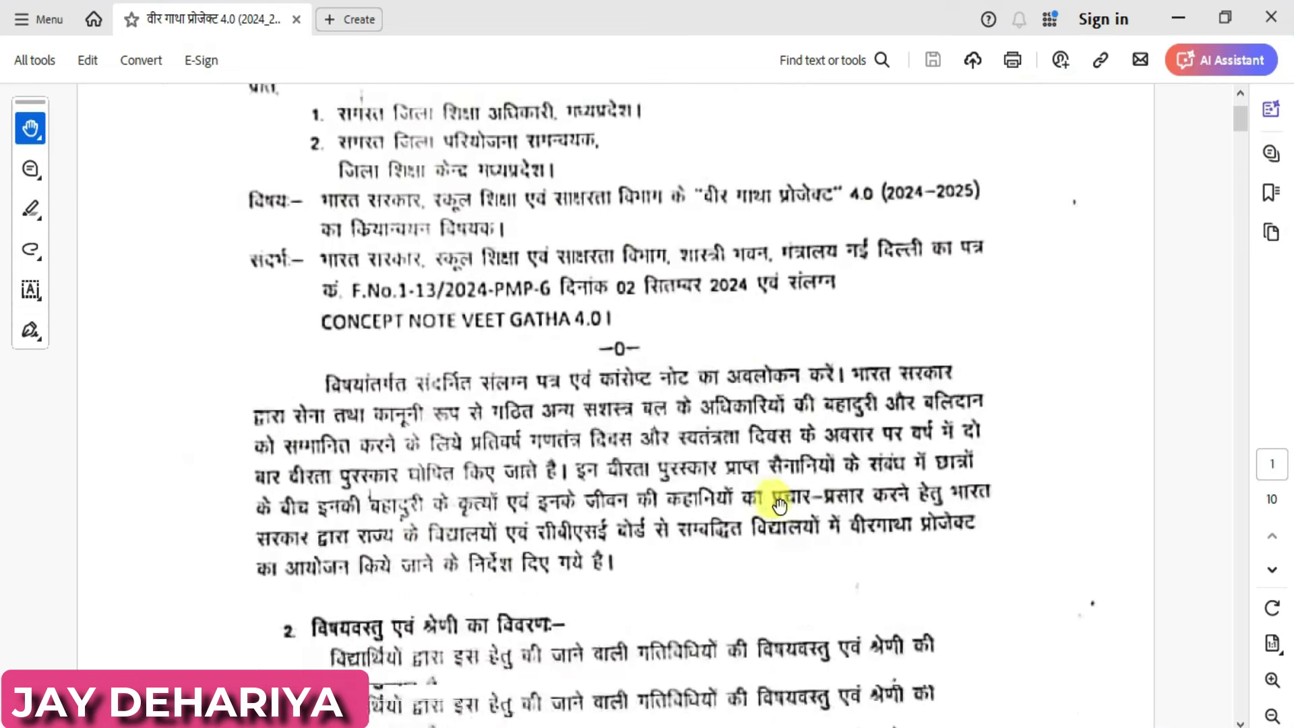
scroll(779, 505, down, 2)
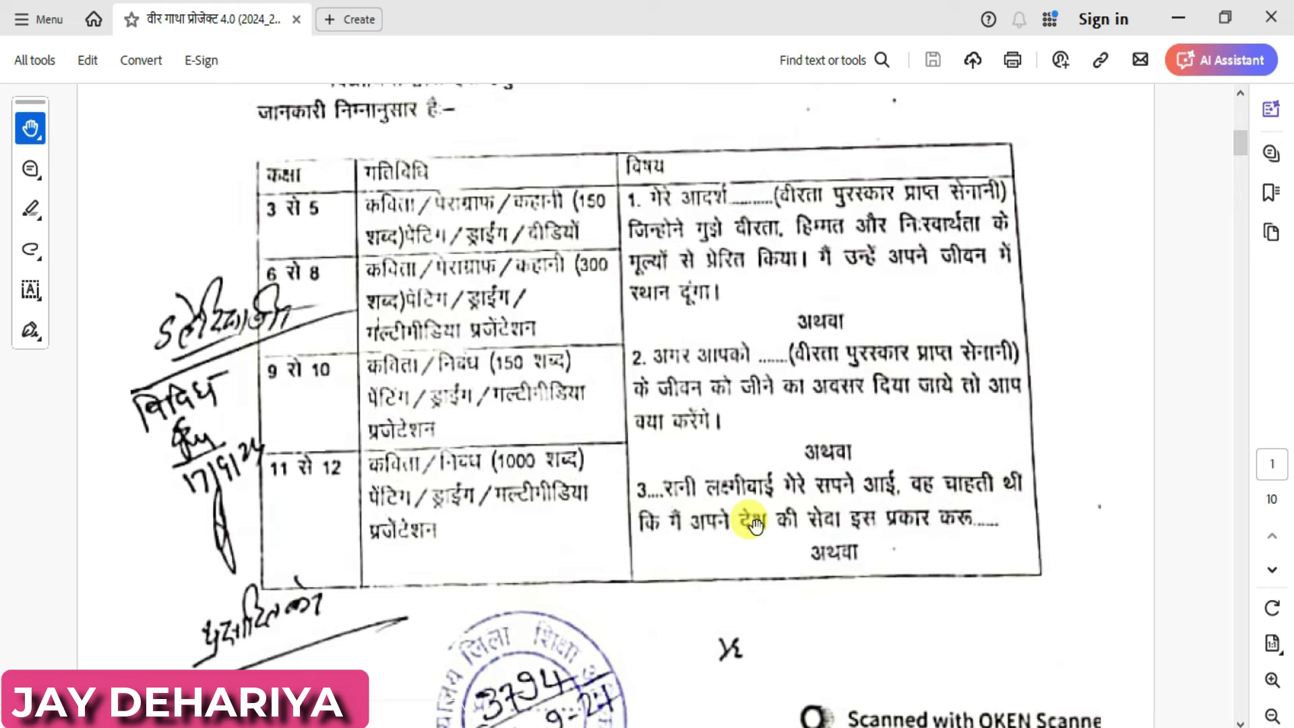
scroll(755, 524, down, 20)
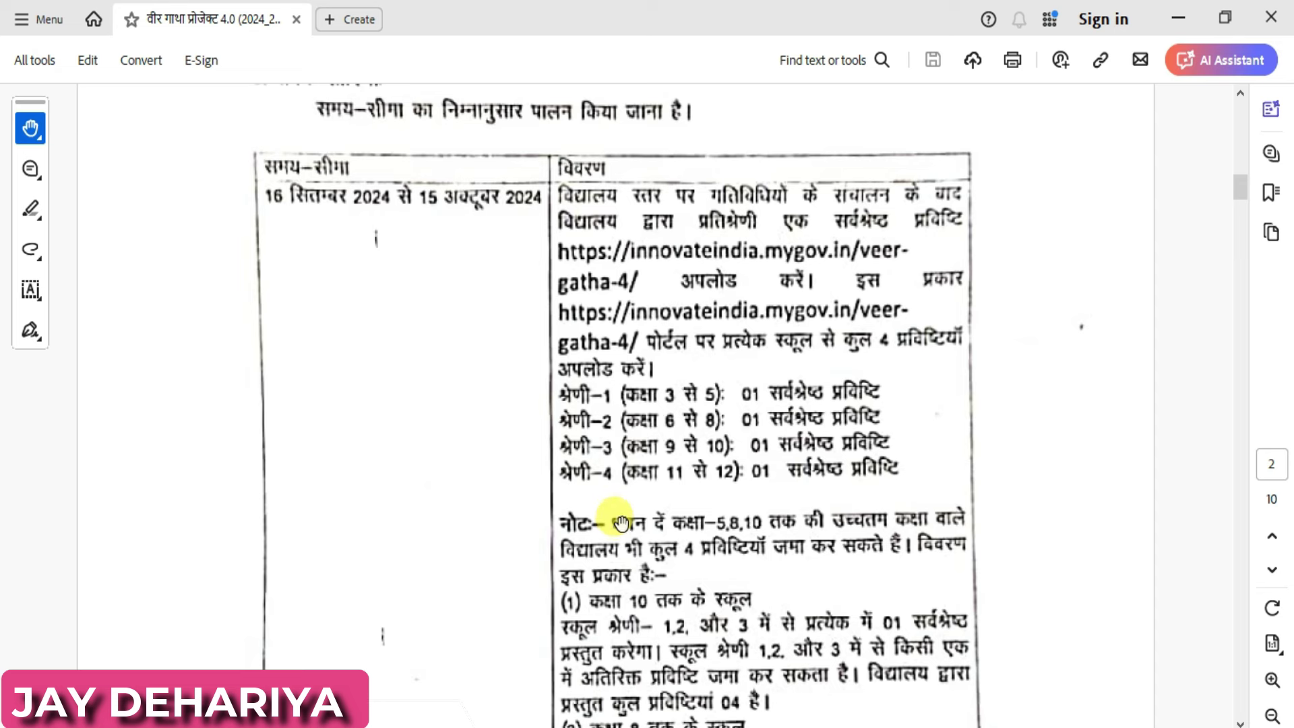
scroll(620, 525, down, 3)
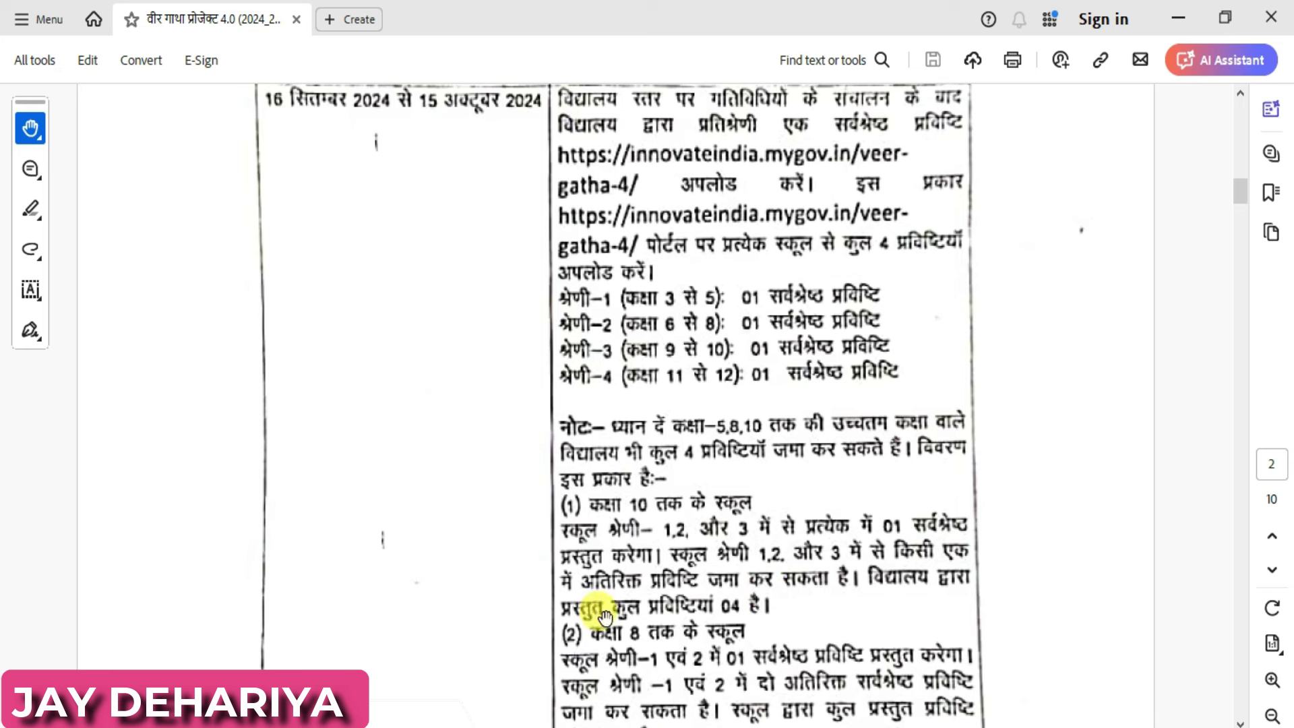
scroll(769, 633, down, 3)
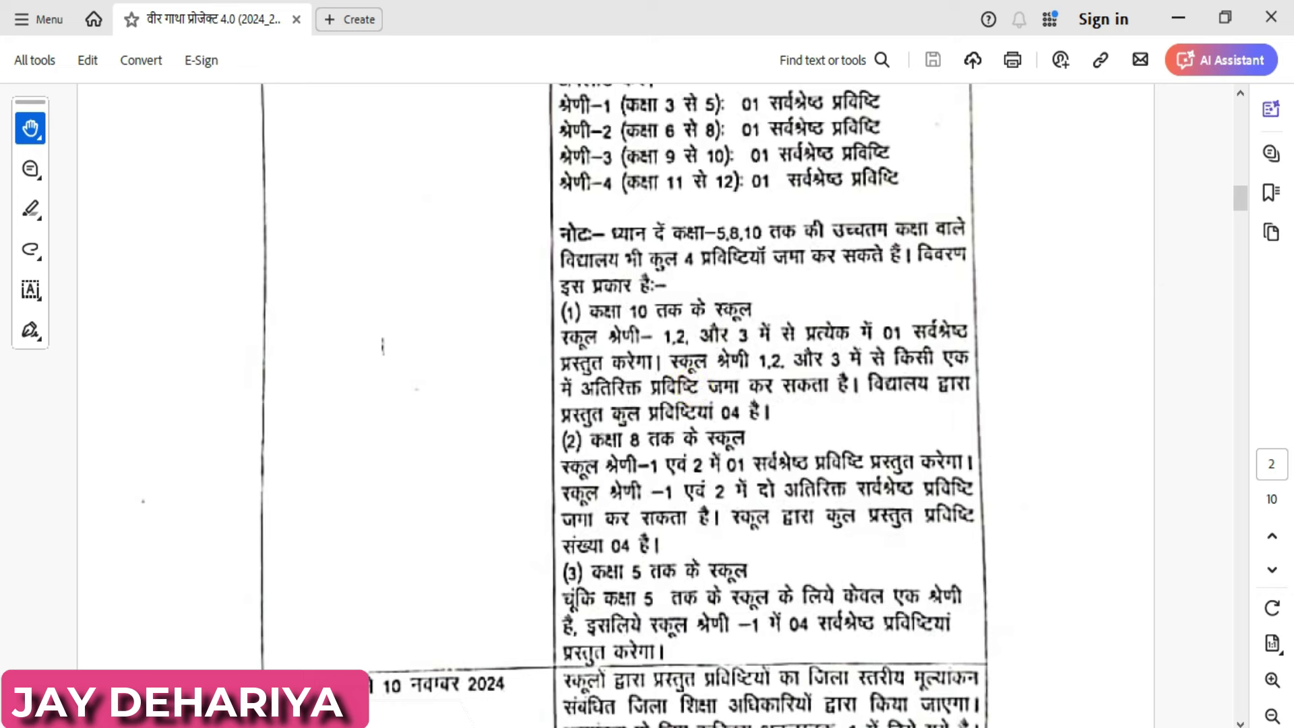
key(alt+Tab)
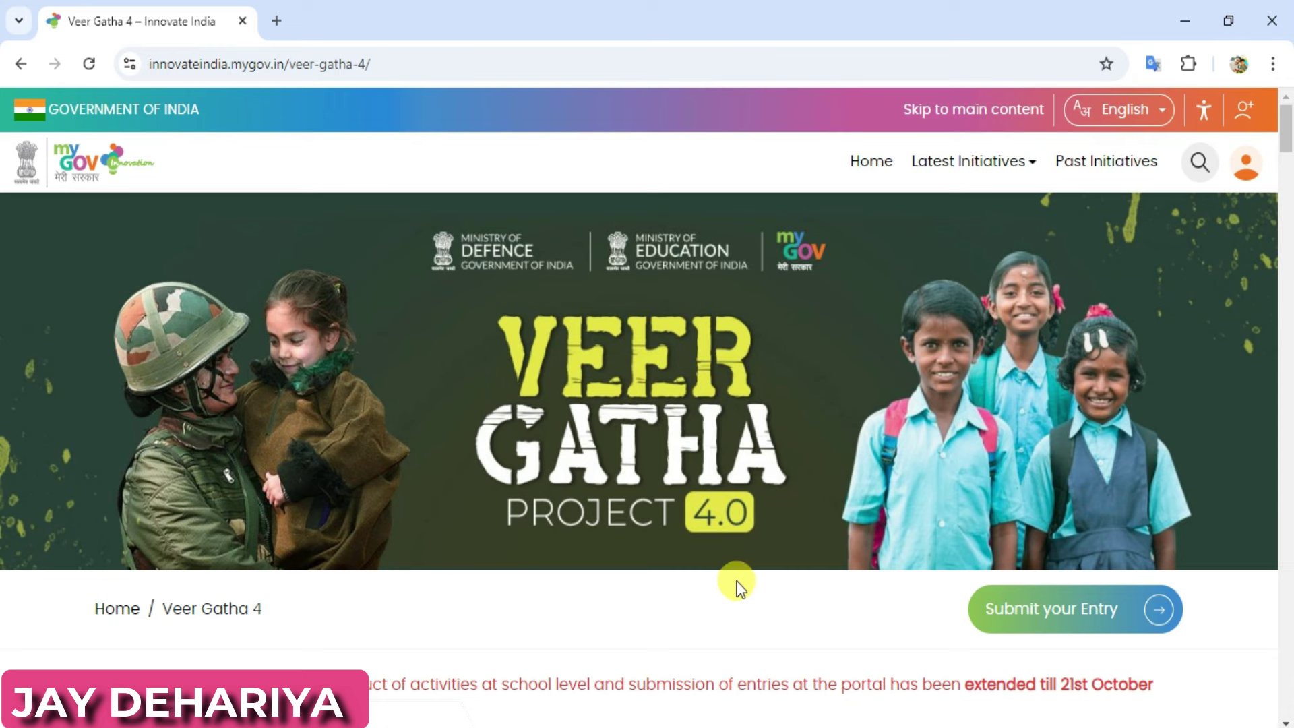
In a new tab, search again for 'veer gatha project' from recent searches.
click(277, 21)
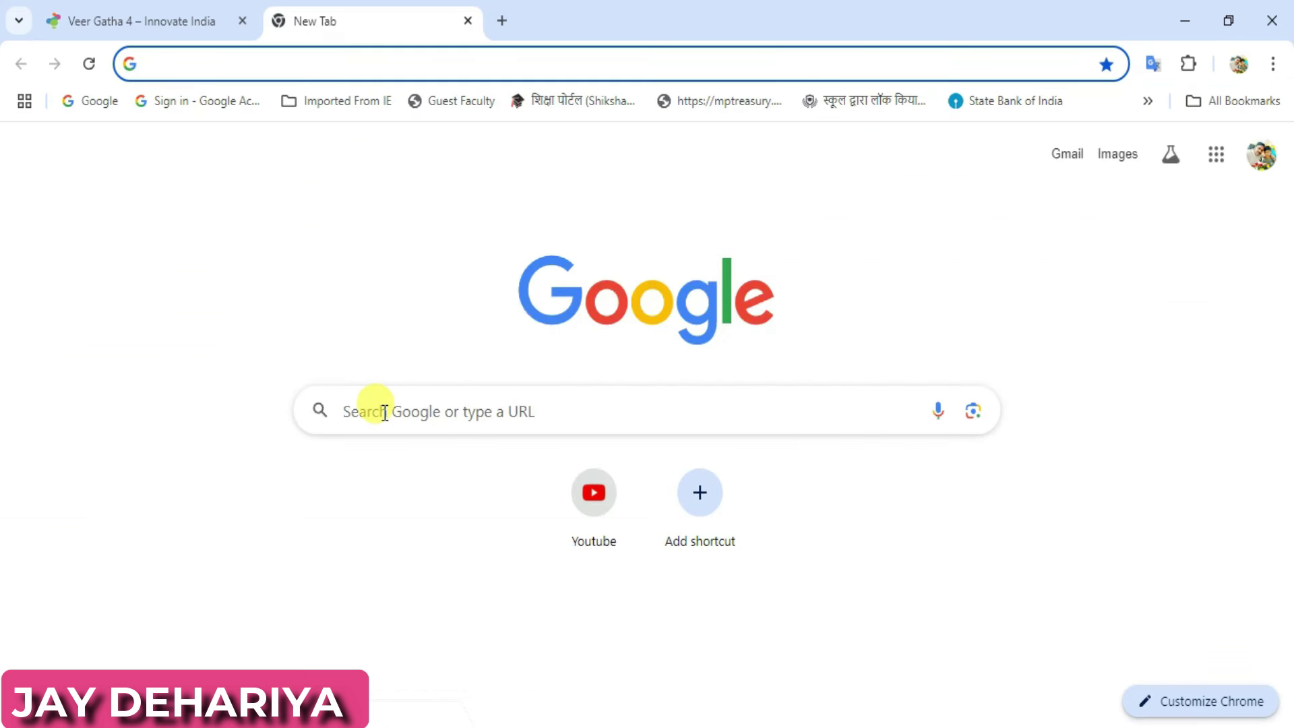
click(384, 413)
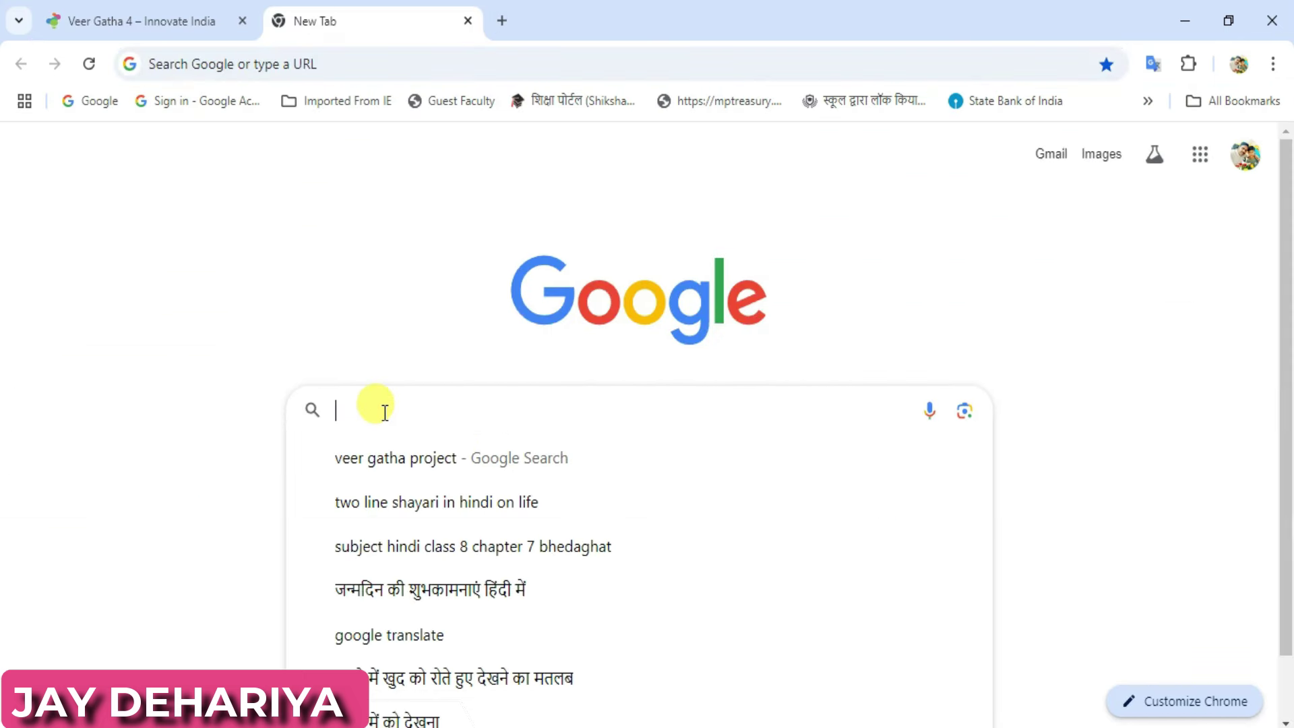
click(383, 460)
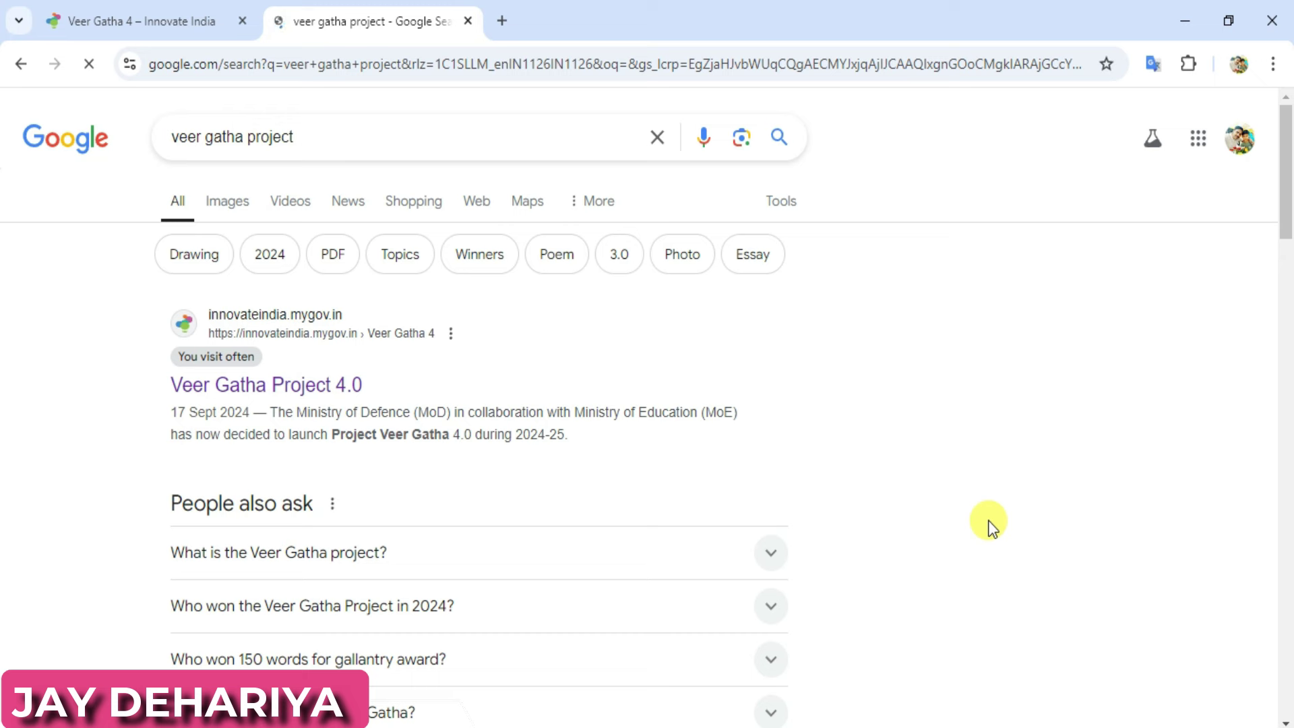
Return to the Veer Gatha 4 portal tab to start an entry.
click(108, 16)
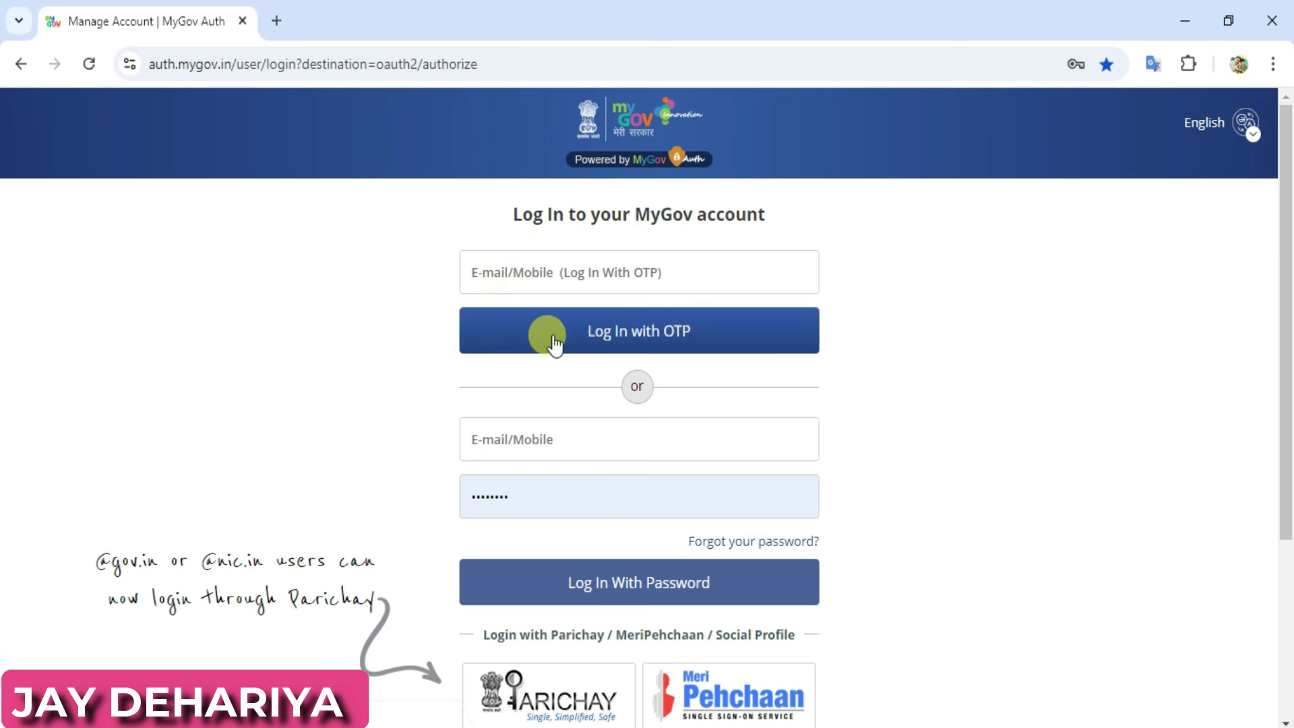
Log in with the mobile number and the one-time code received by SMS.
click(612, 270)
text(999)
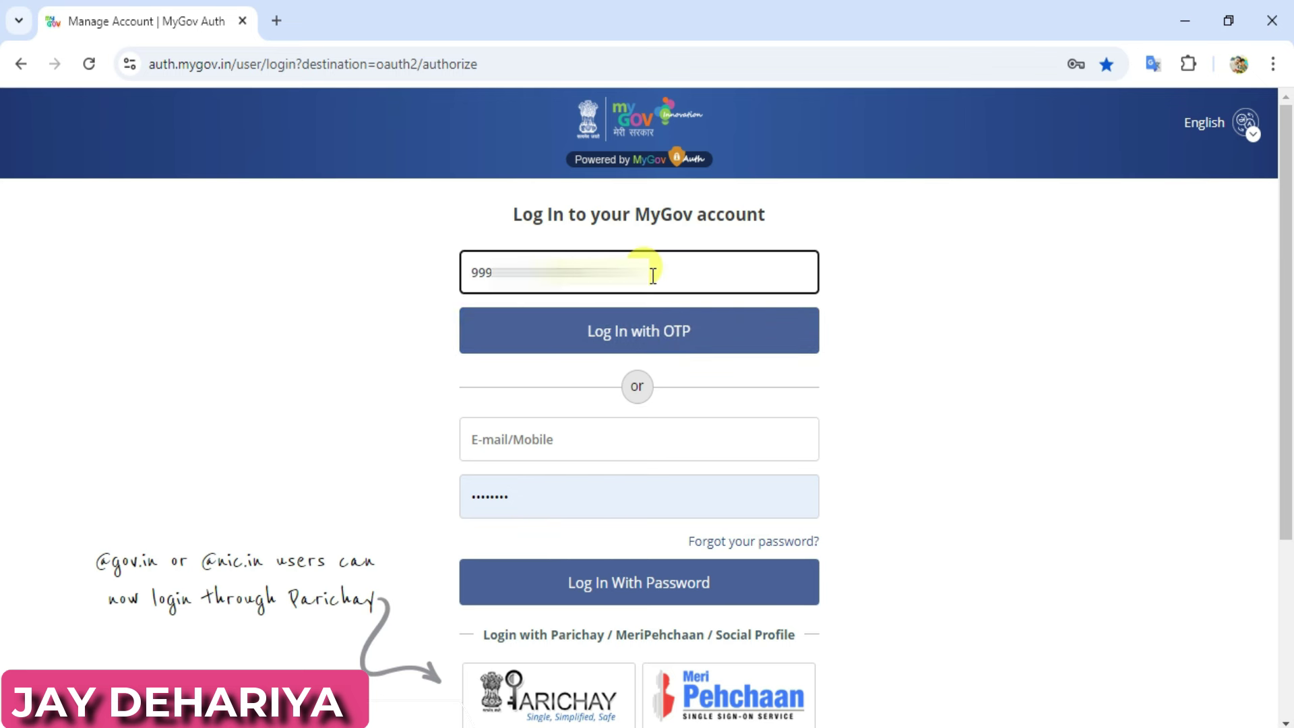
click(695, 341)
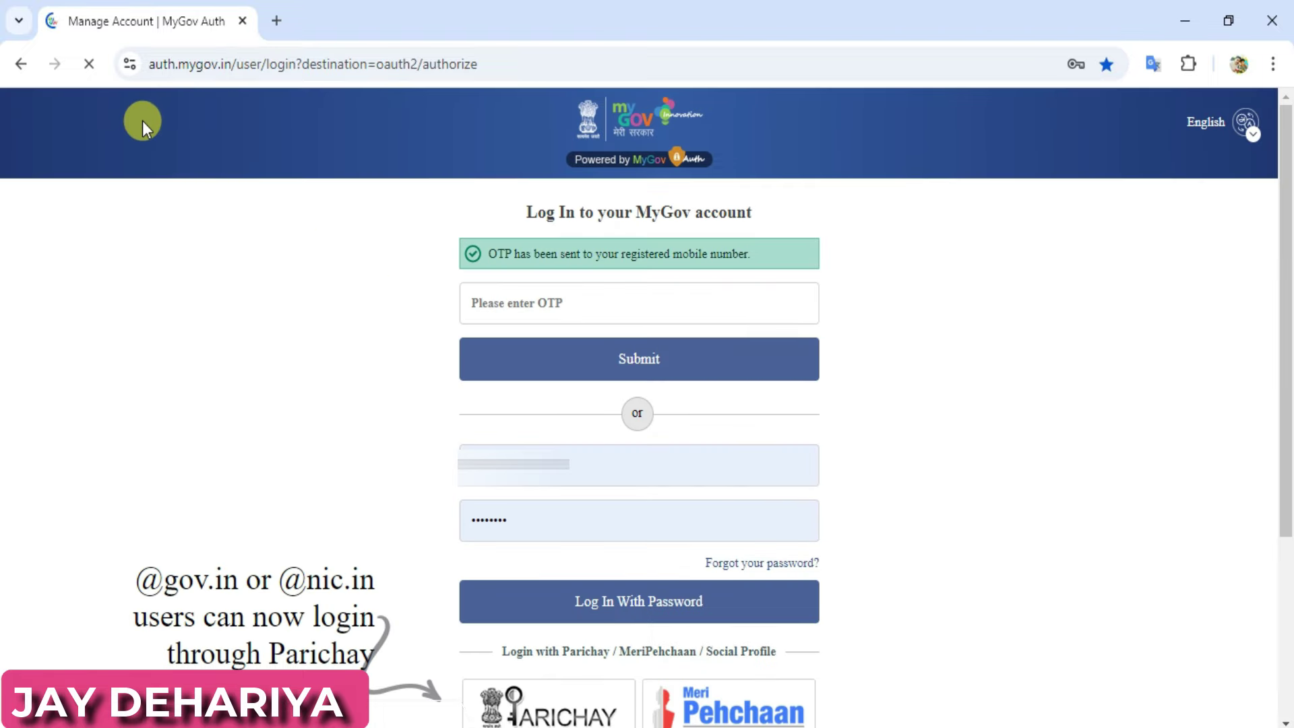
click(603, 302)
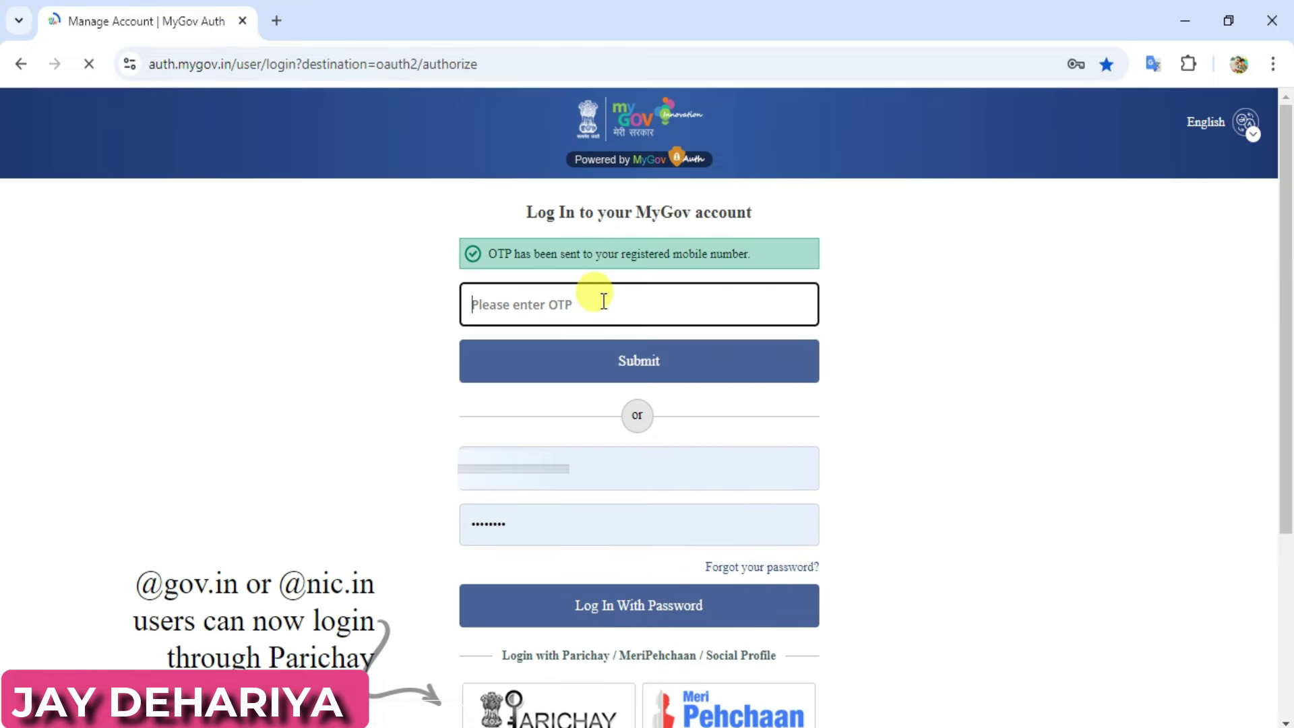
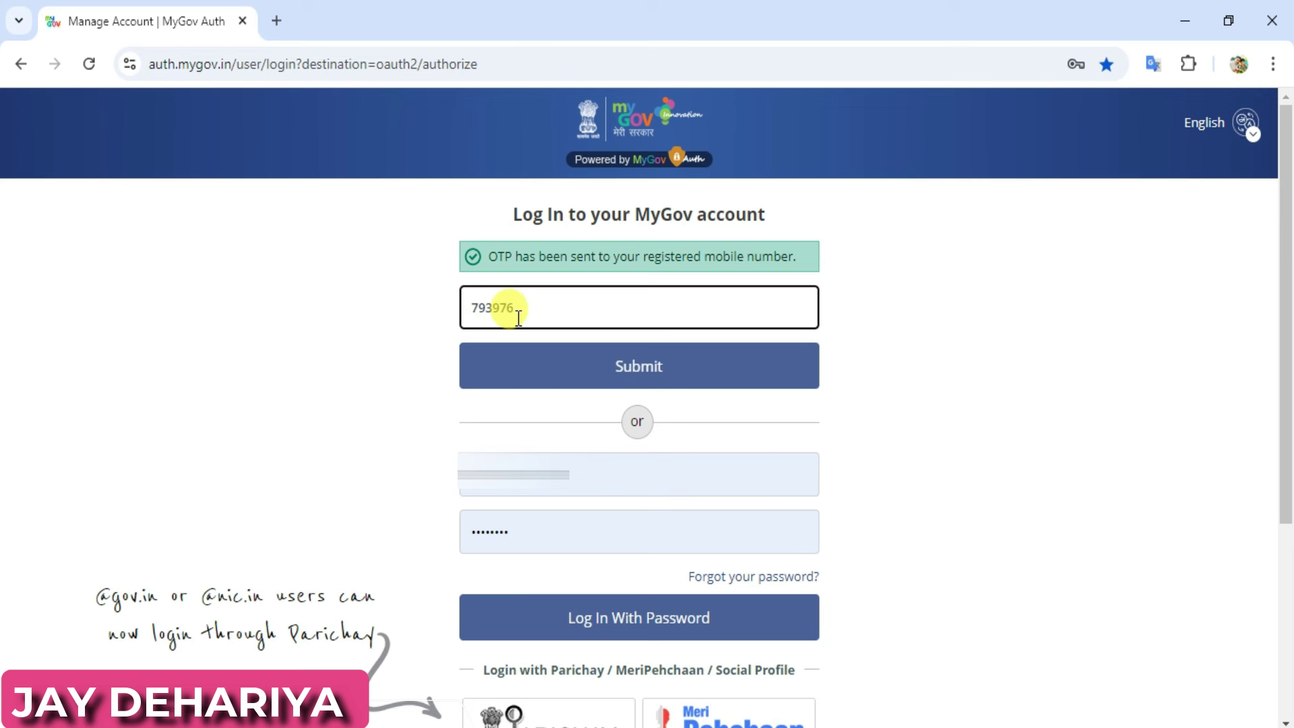
click(638, 377)
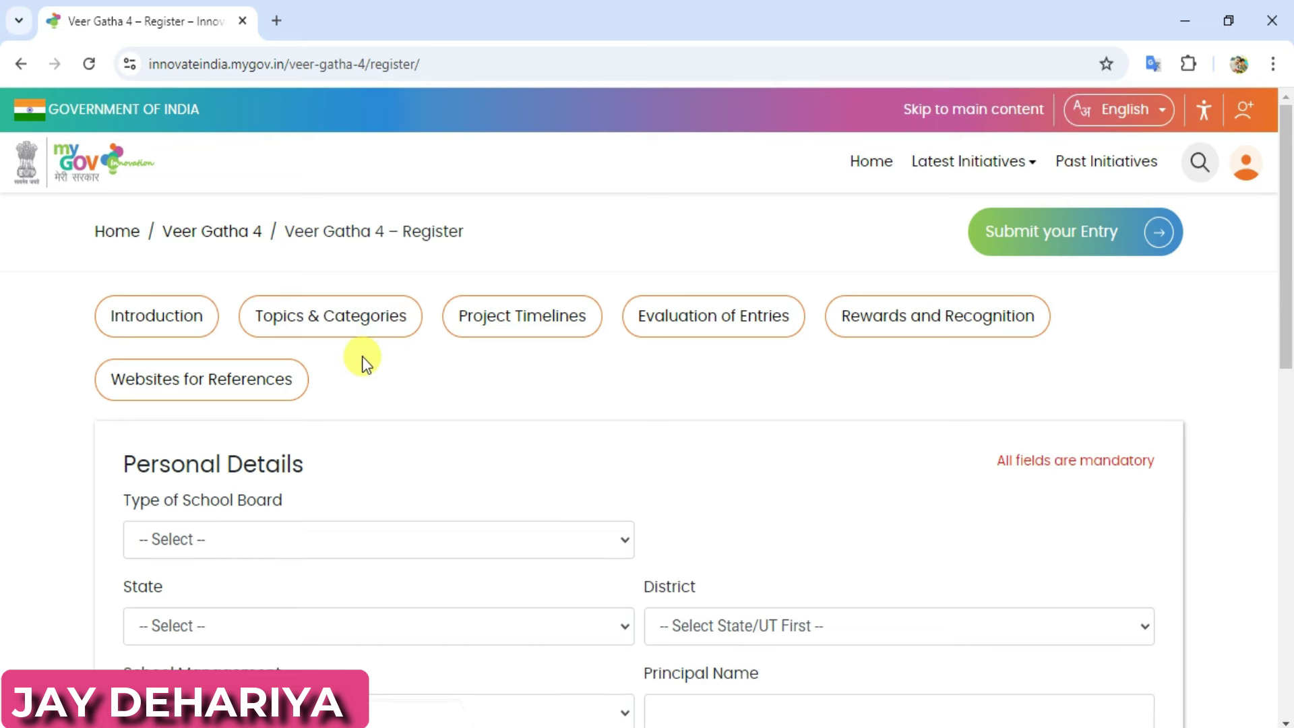
Set the school board type to Non-CBSE and fill in the school name.
scroll(362, 356, down, 3)
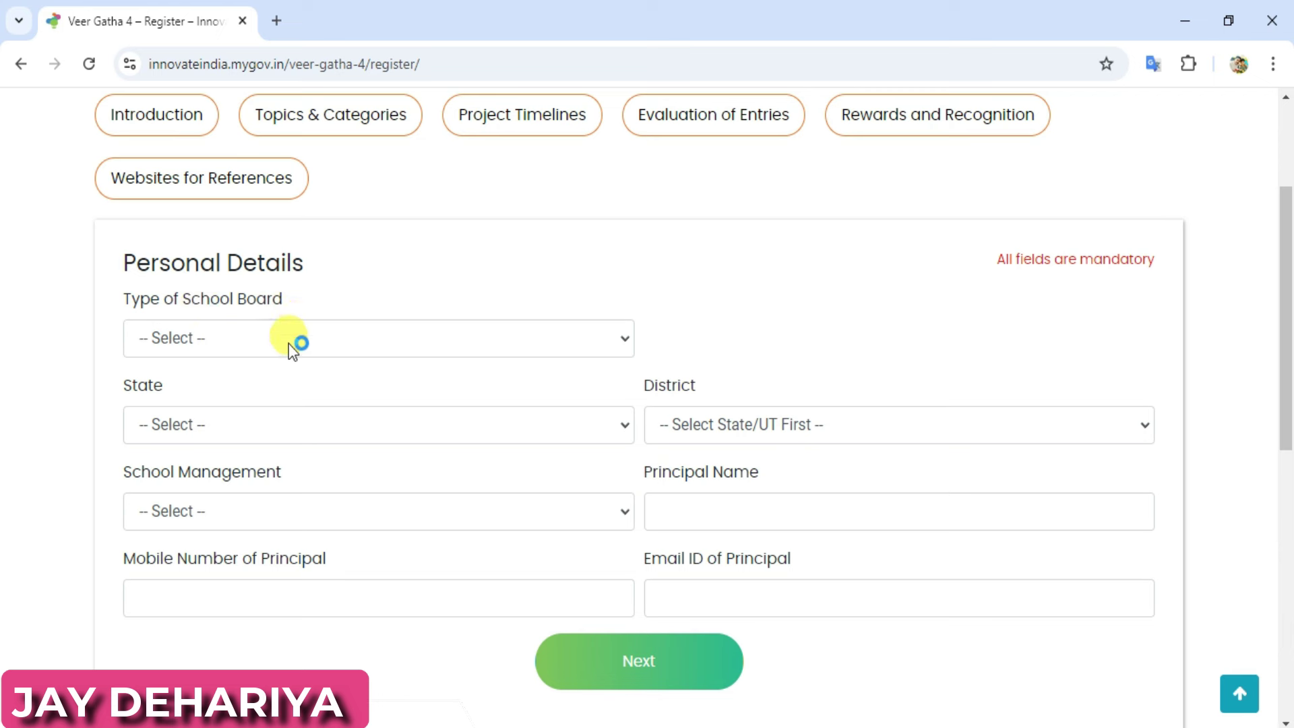
click(289, 342)
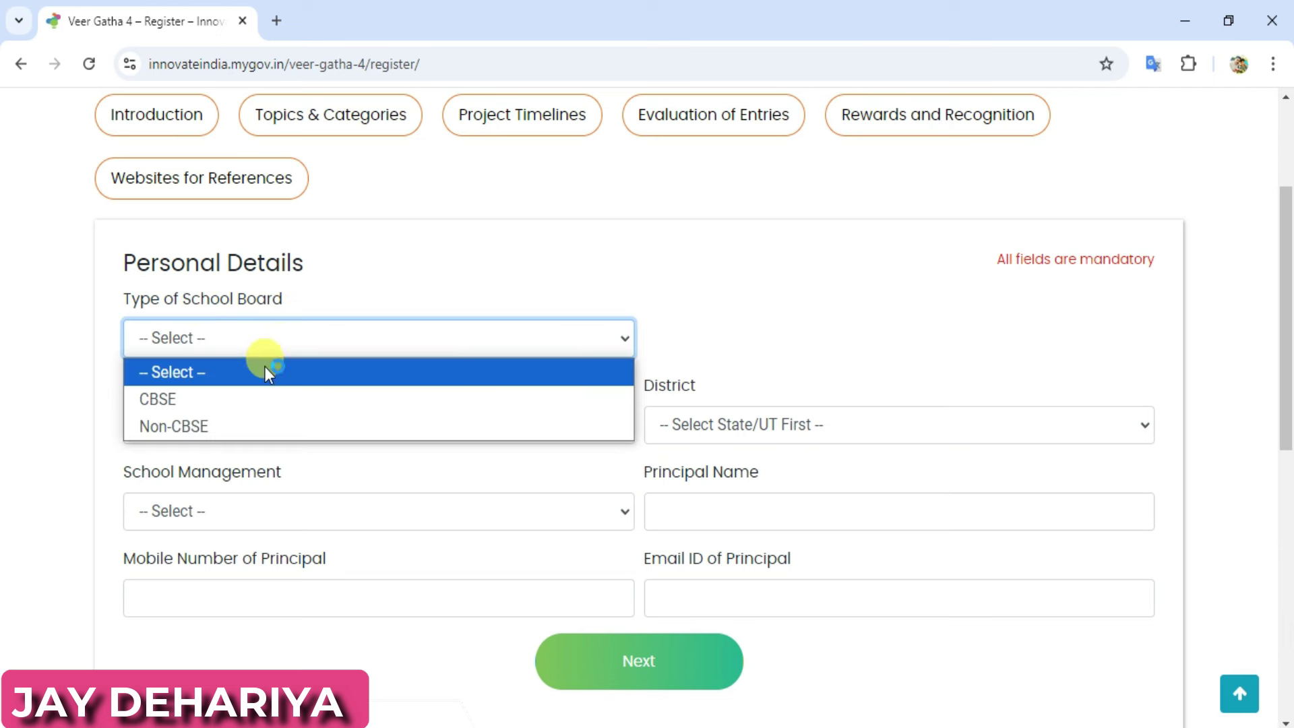
click(244, 427)
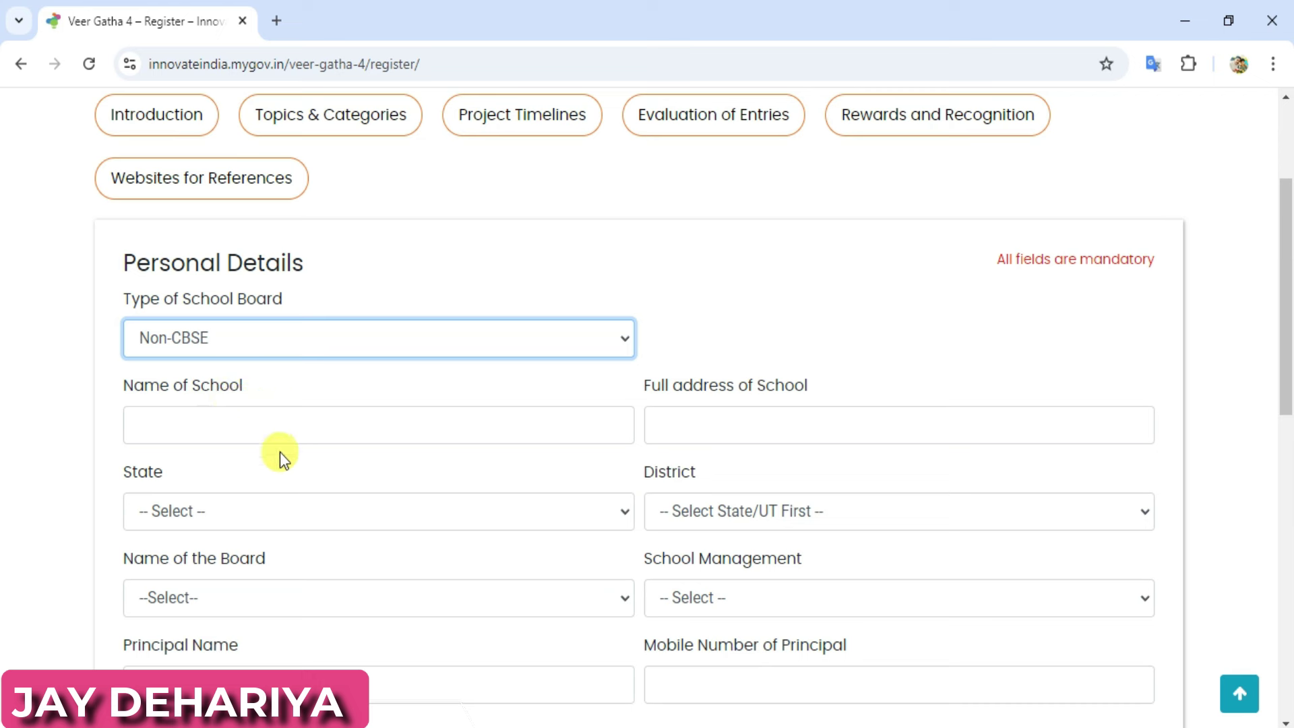
click(254, 430)
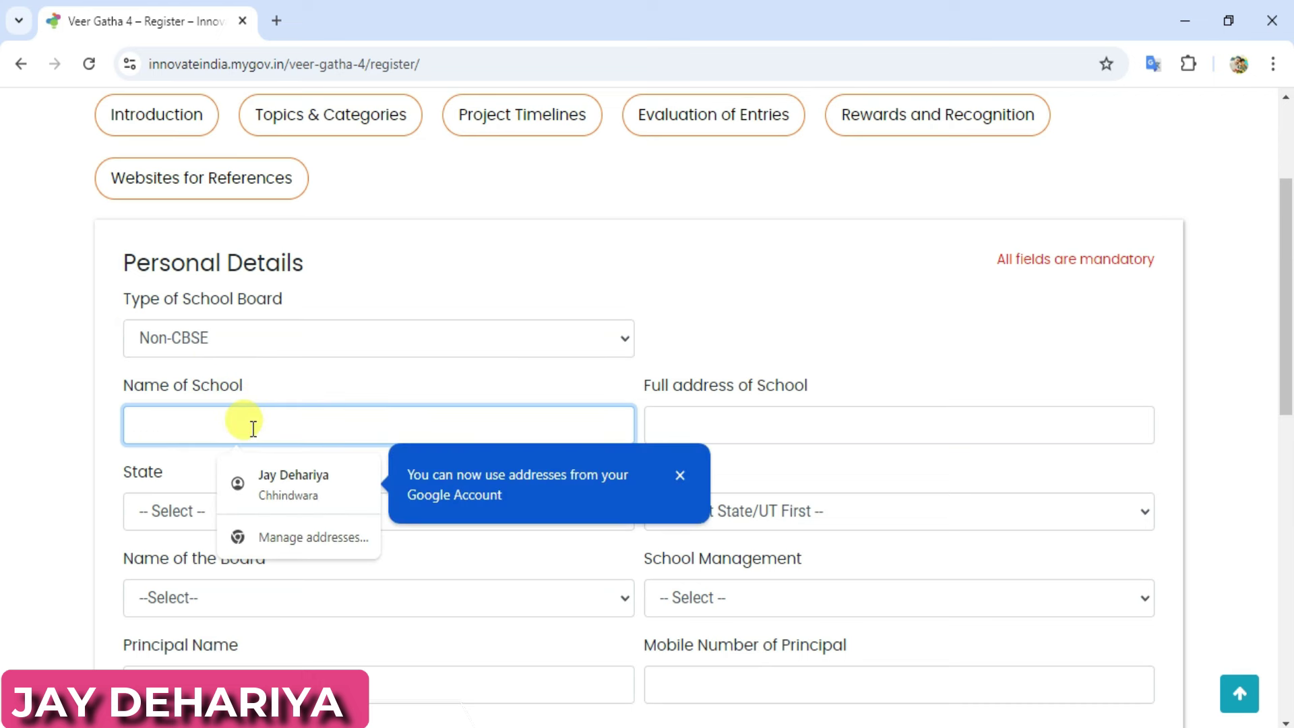
click(907, 363)
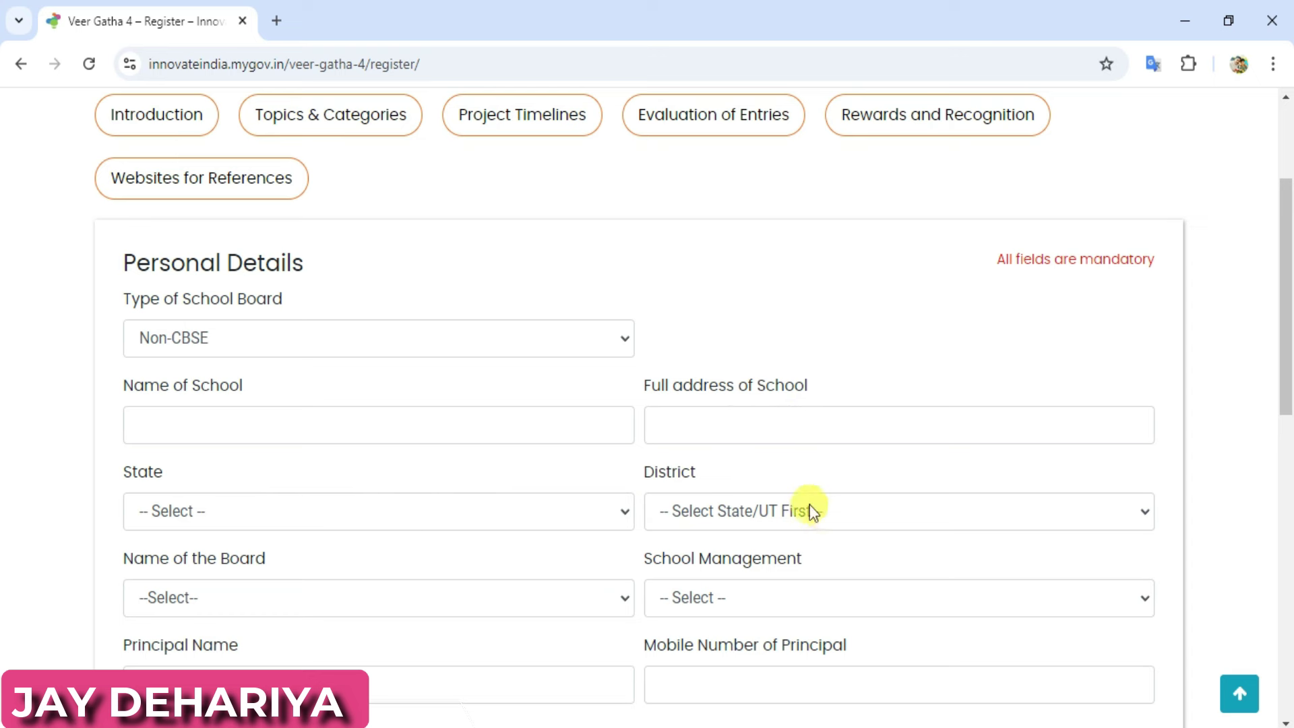
Choose Madhya Pradesh board and Private management, add the principal's name, and continue.
click(276, 594)
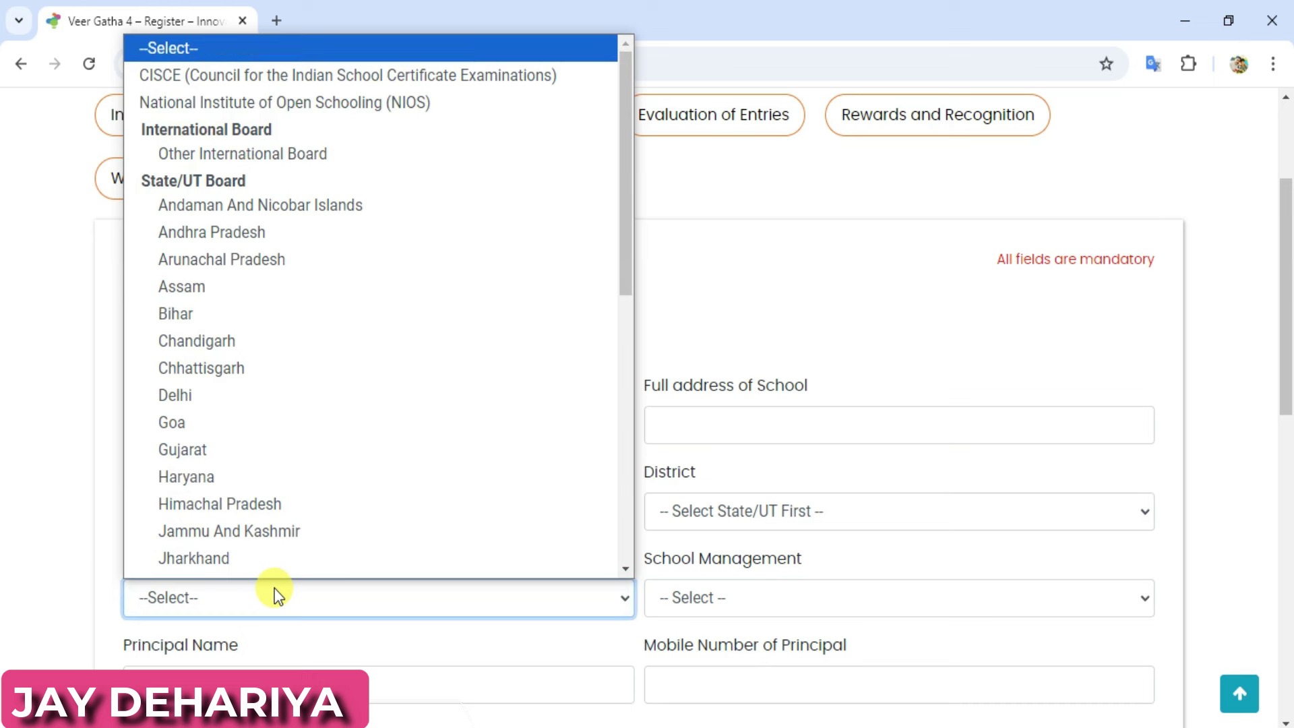
key(m)
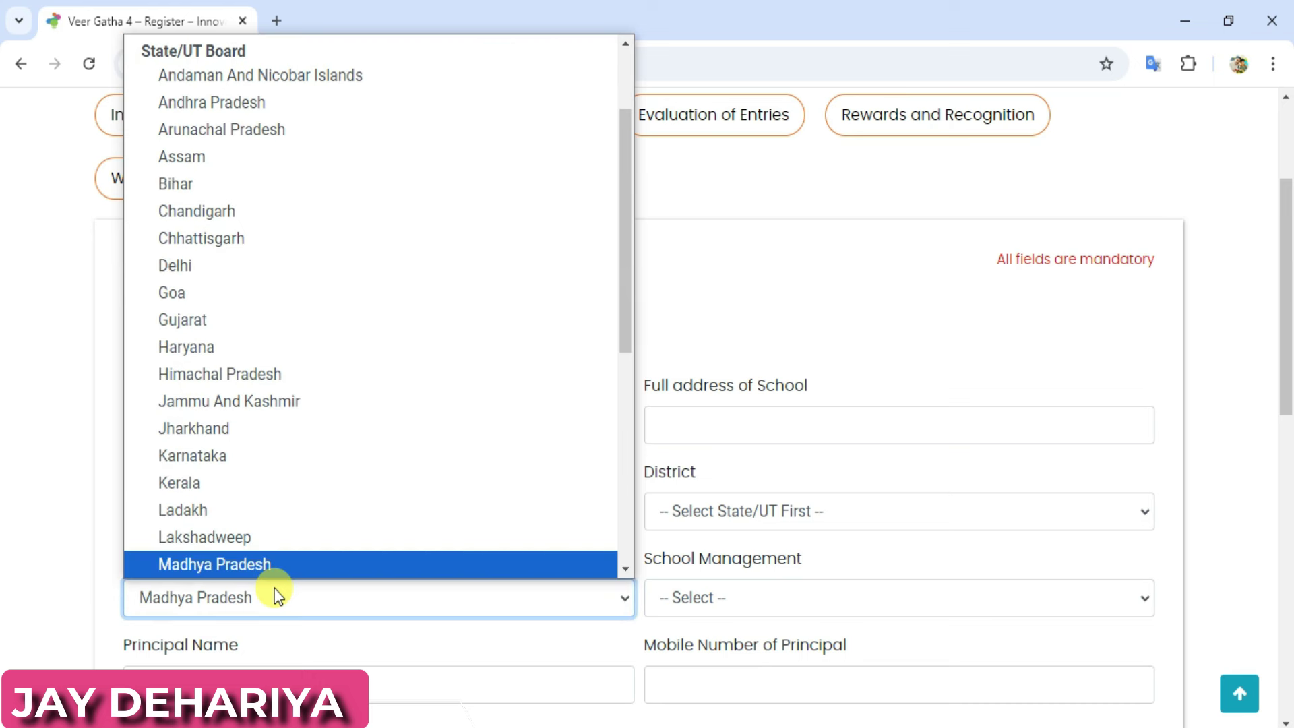
click(277, 595)
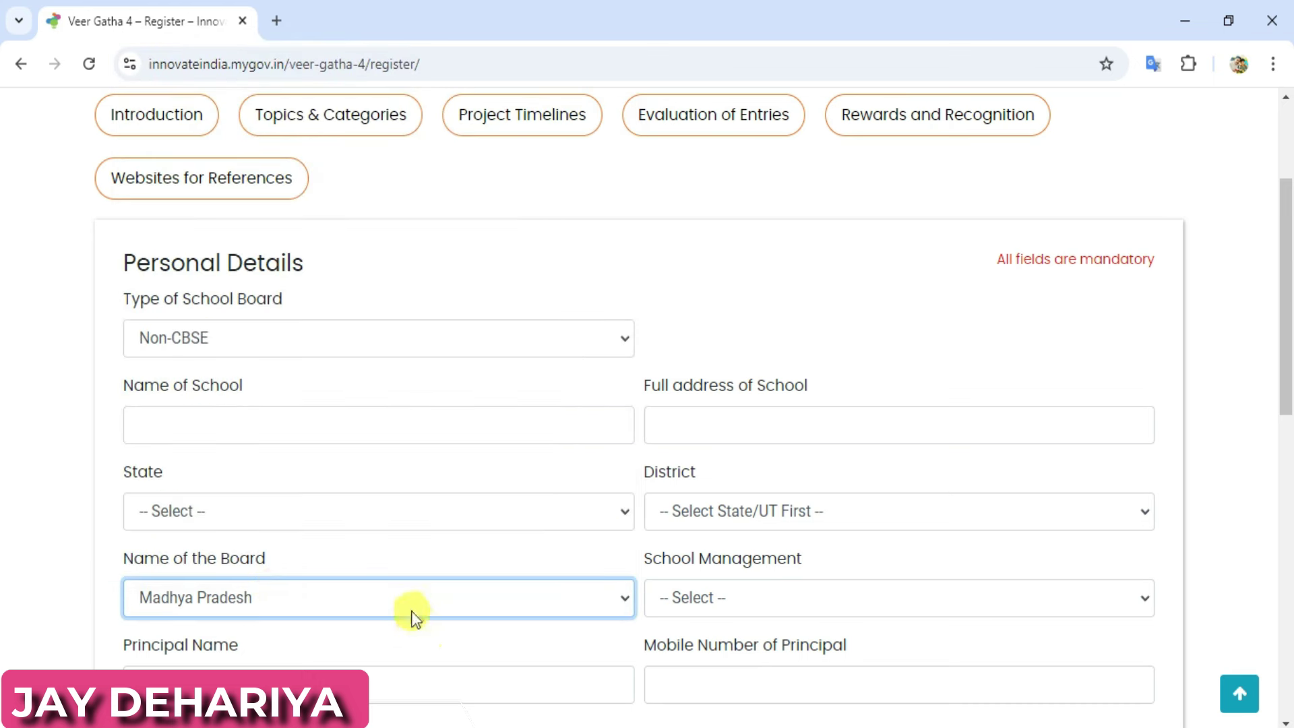
click(764, 599)
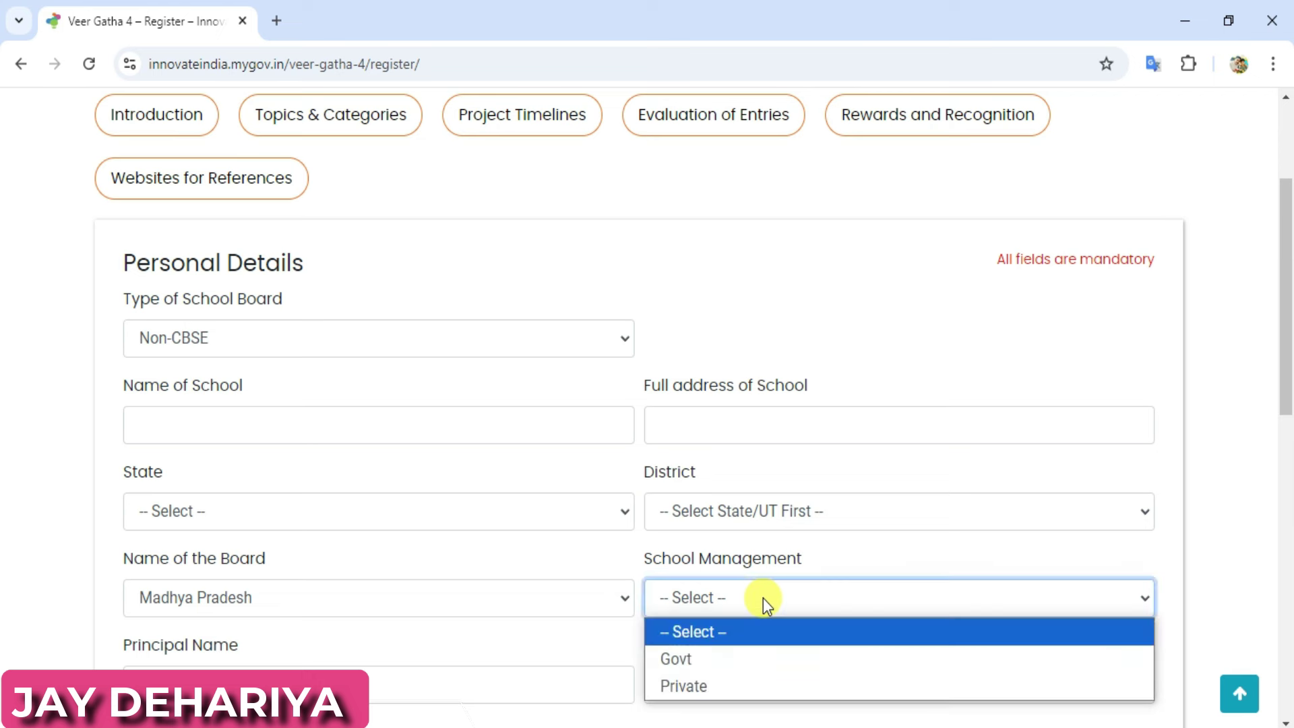
click(710, 684)
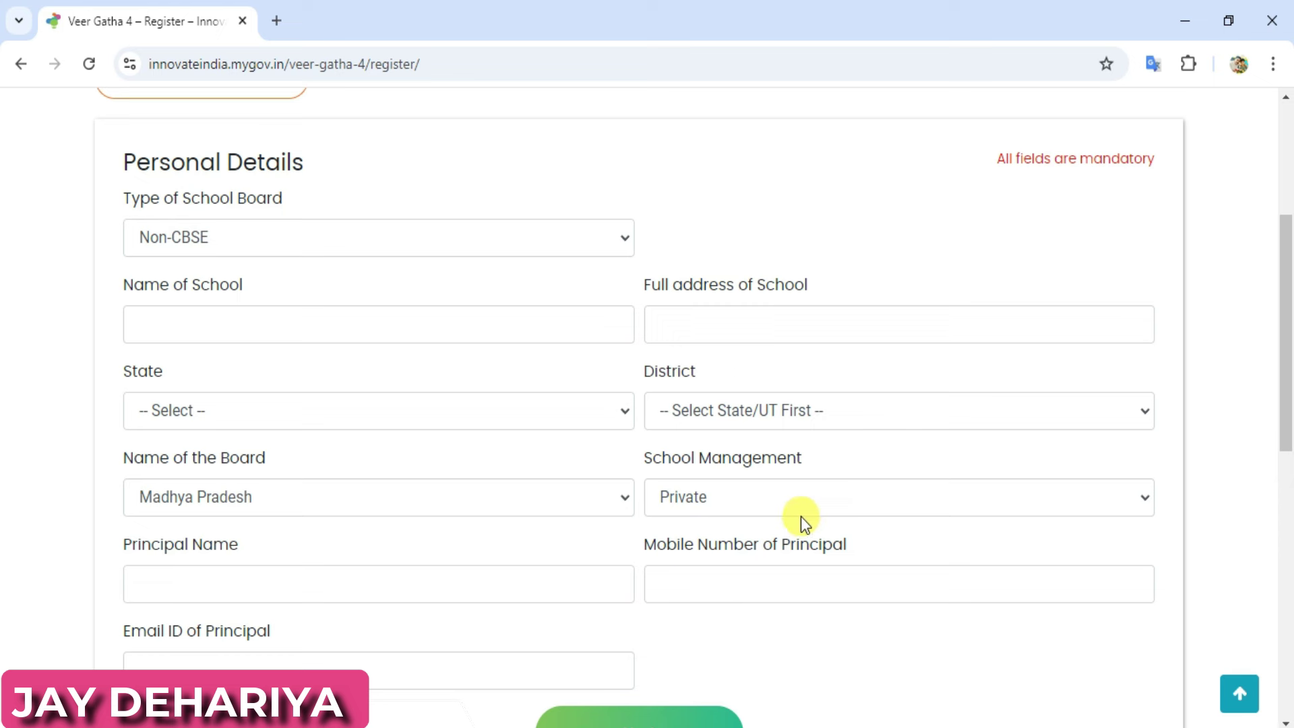
click(268, 583)
click(856, 703)
scroll(725, 612, down, 3)
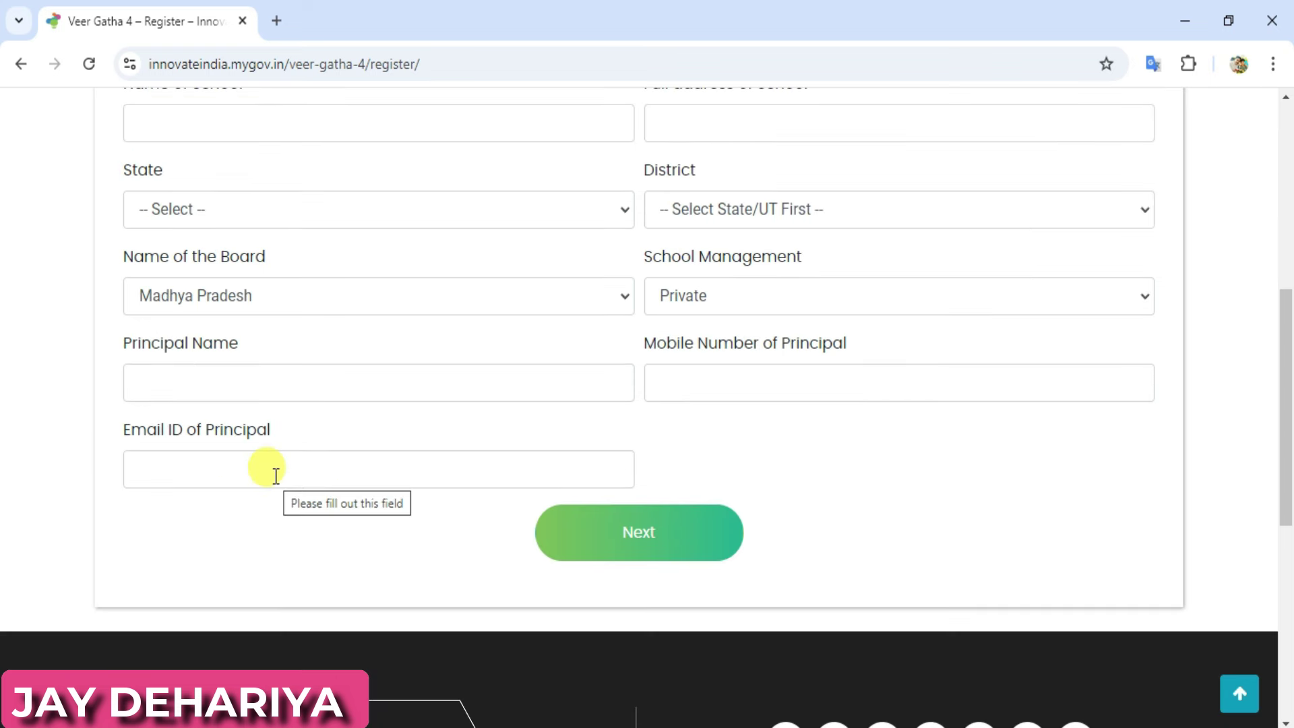
click(657, 558)
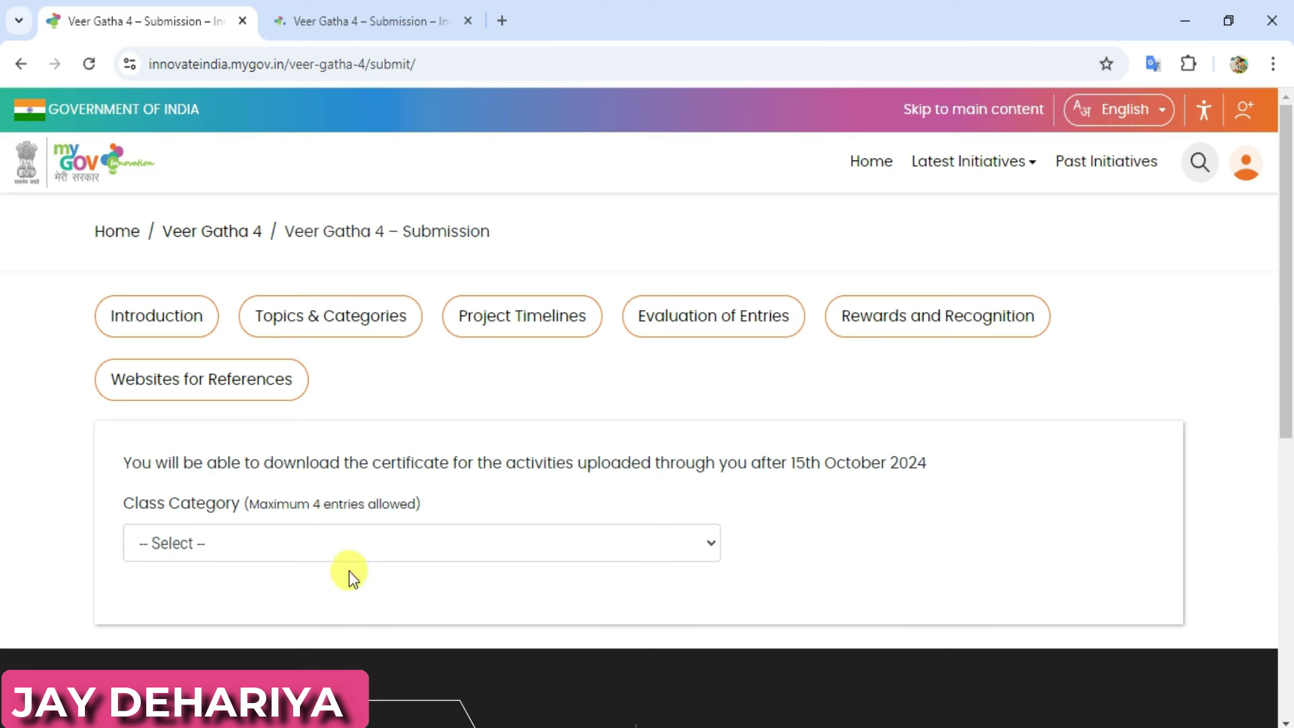
Set Class Category to Classes 6th to 8th and Activity to Painting/Drawing.
click(316, 543)
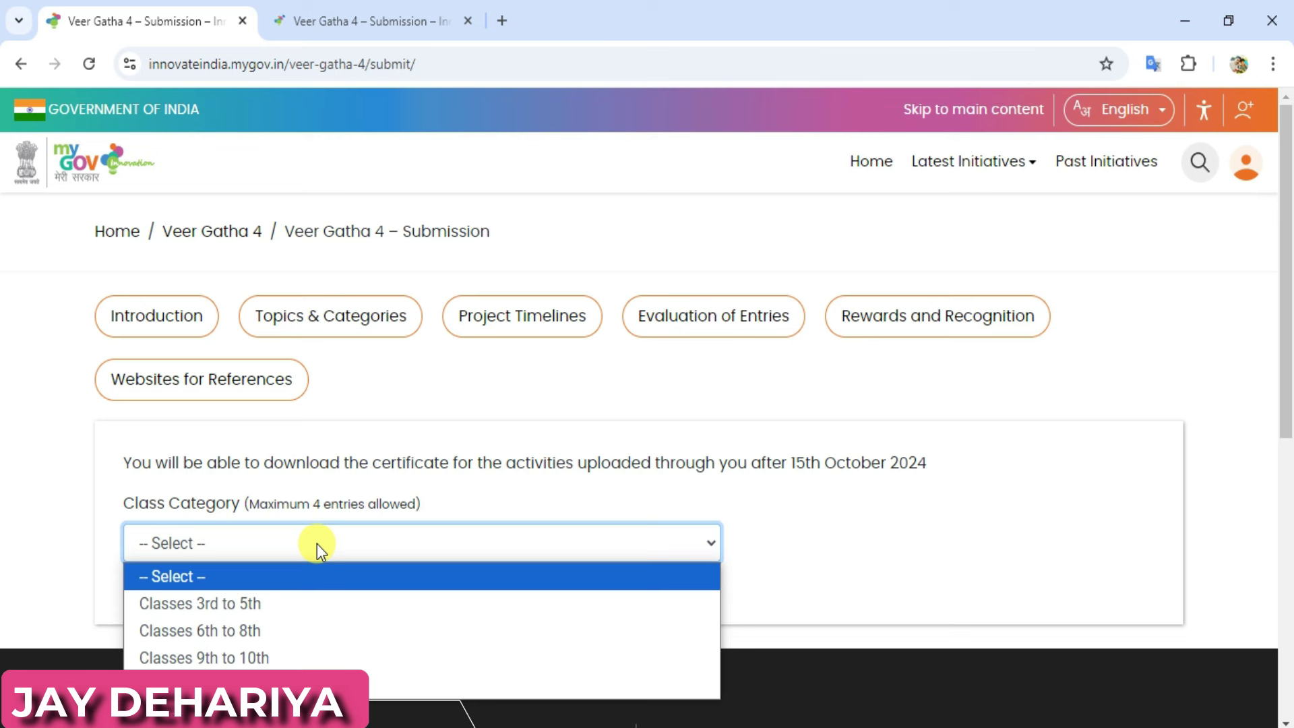
click(296, 634)
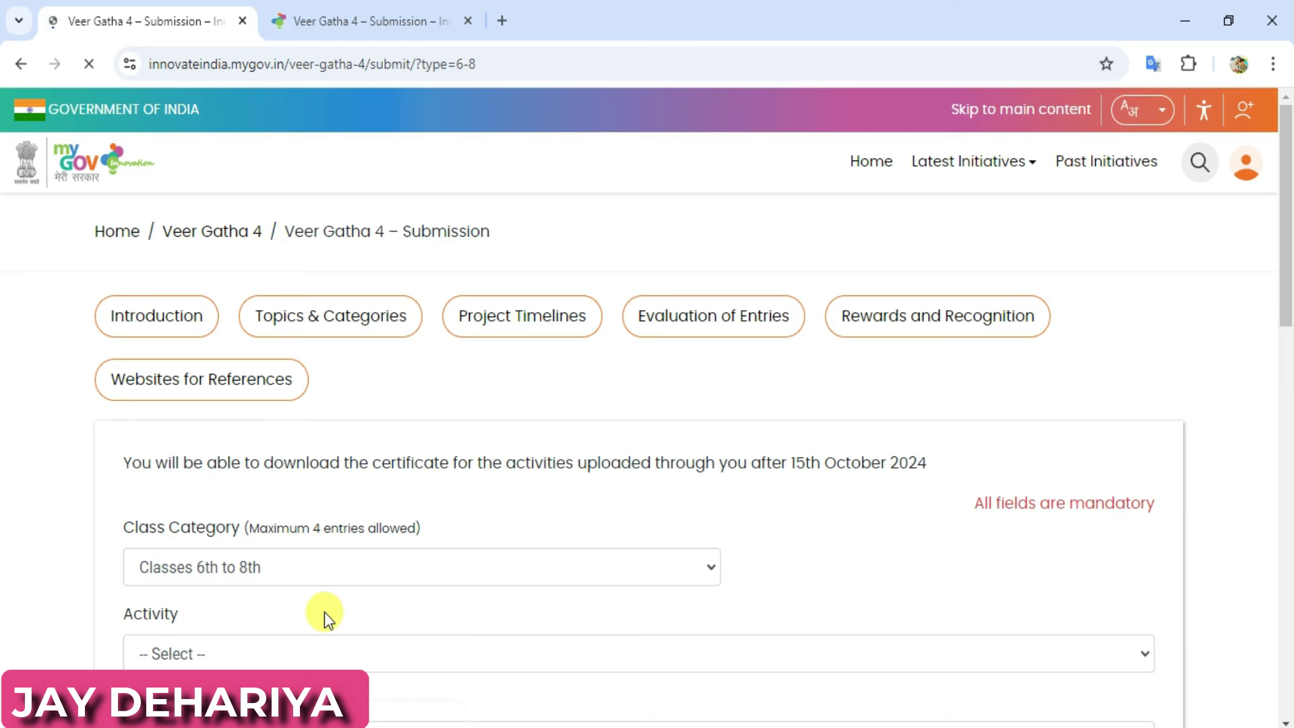
scroll(378, 590, down, 4)
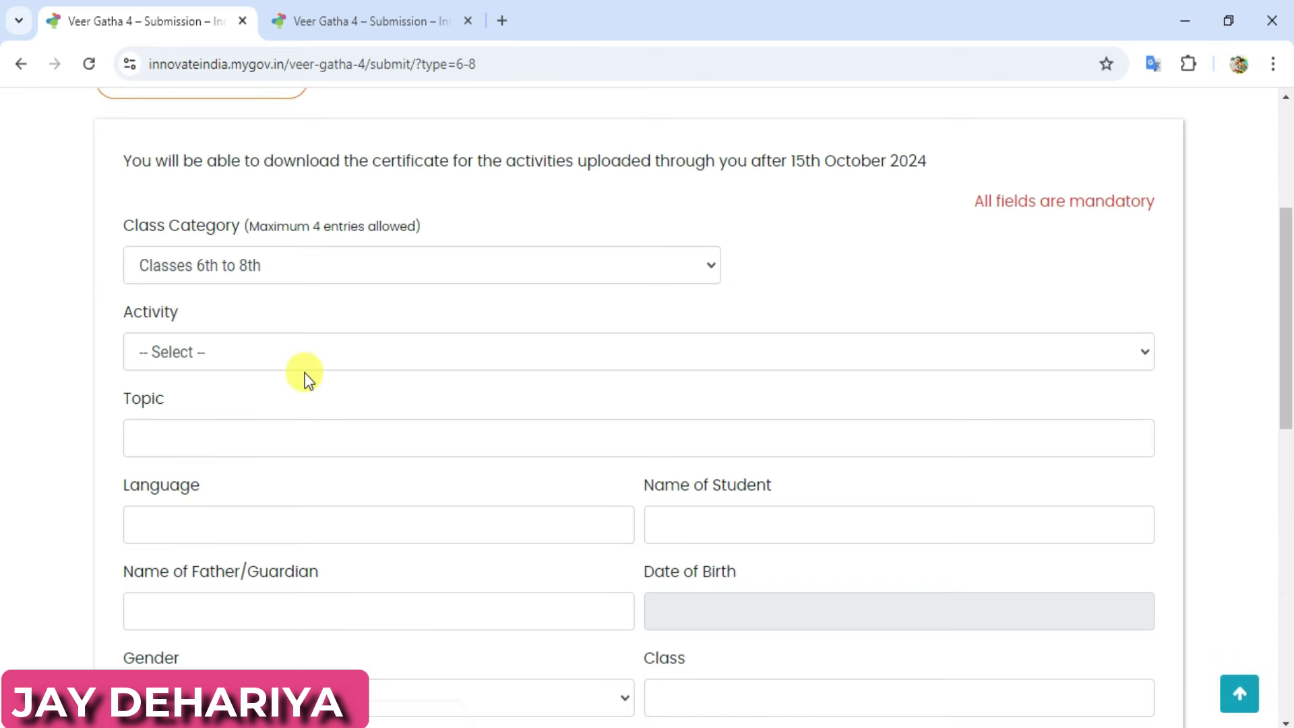
click(304, 353)
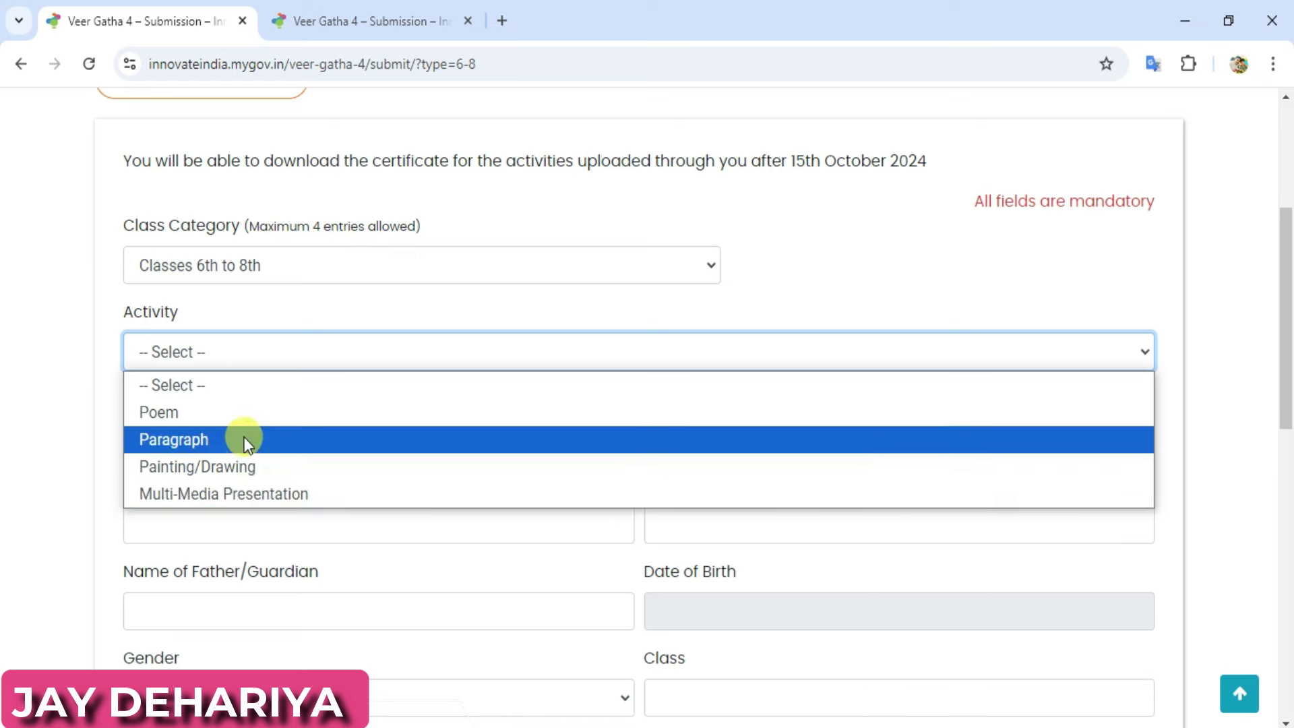
click(247, 471)
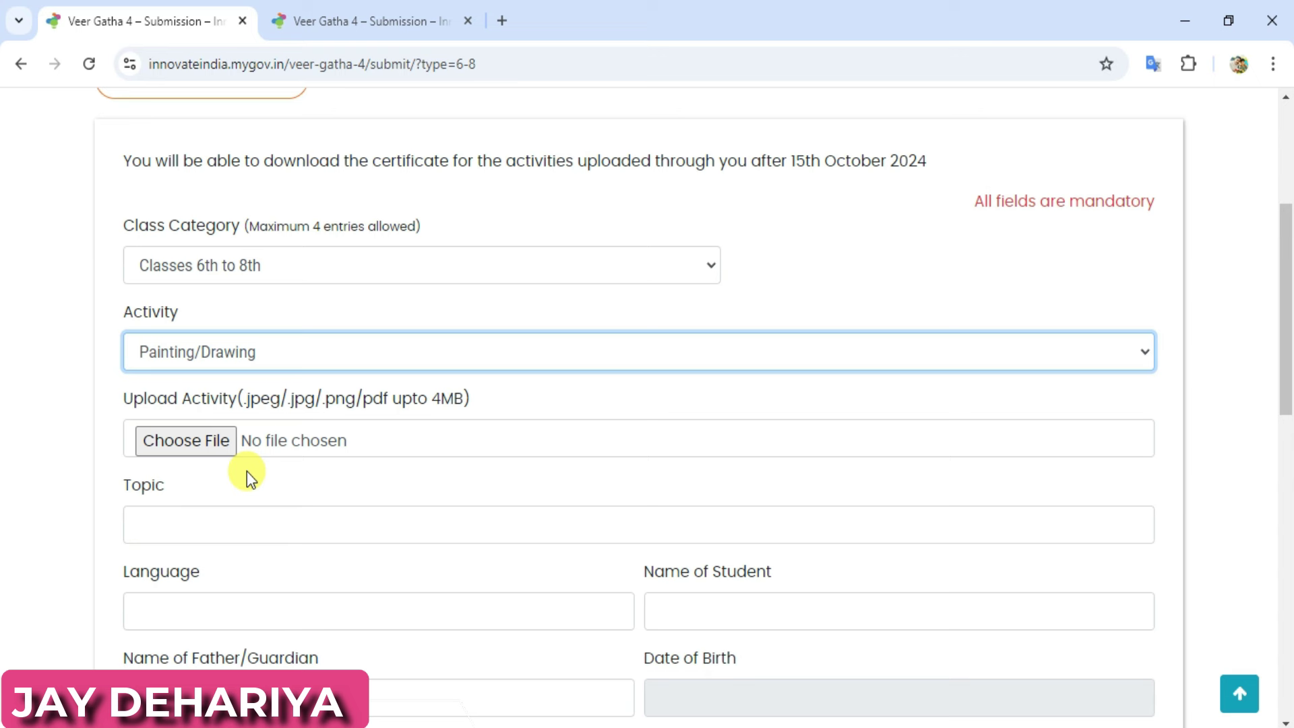
Attach batukeshwar datt.jpeg from Desktop > jsk order as the painting upload.
click(174, 439)
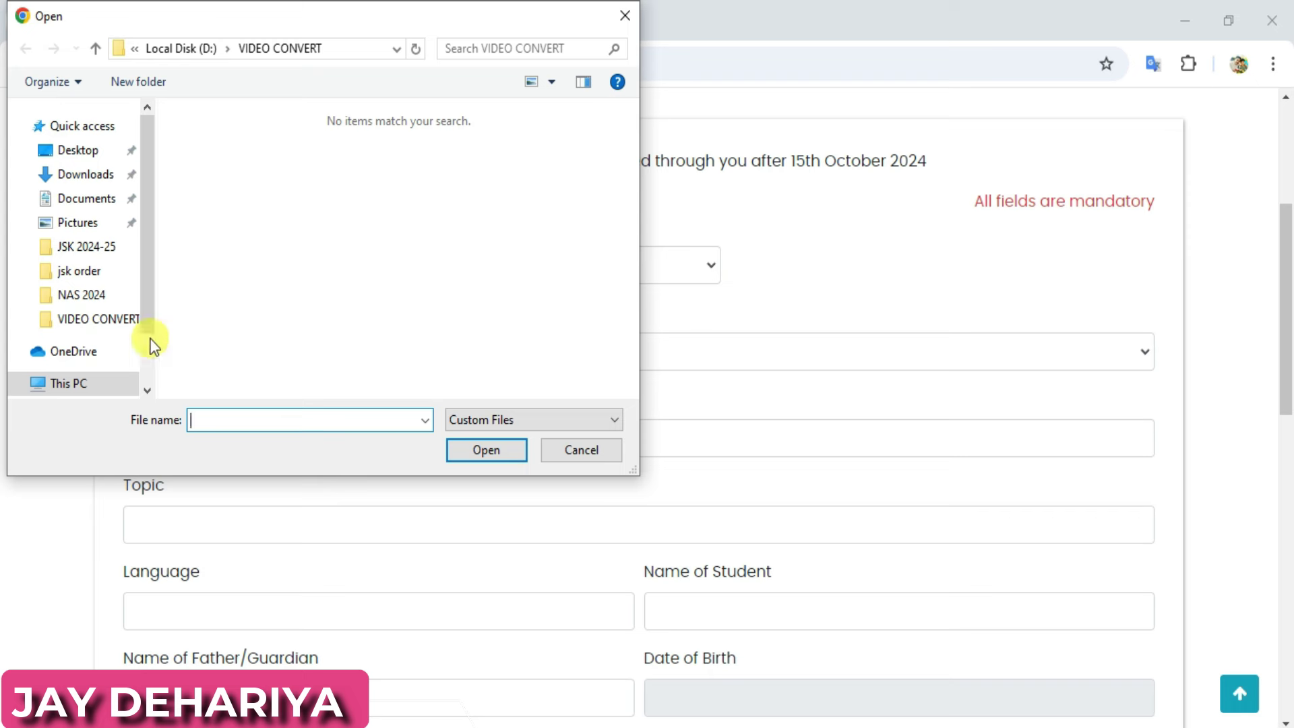
click(76, 150)
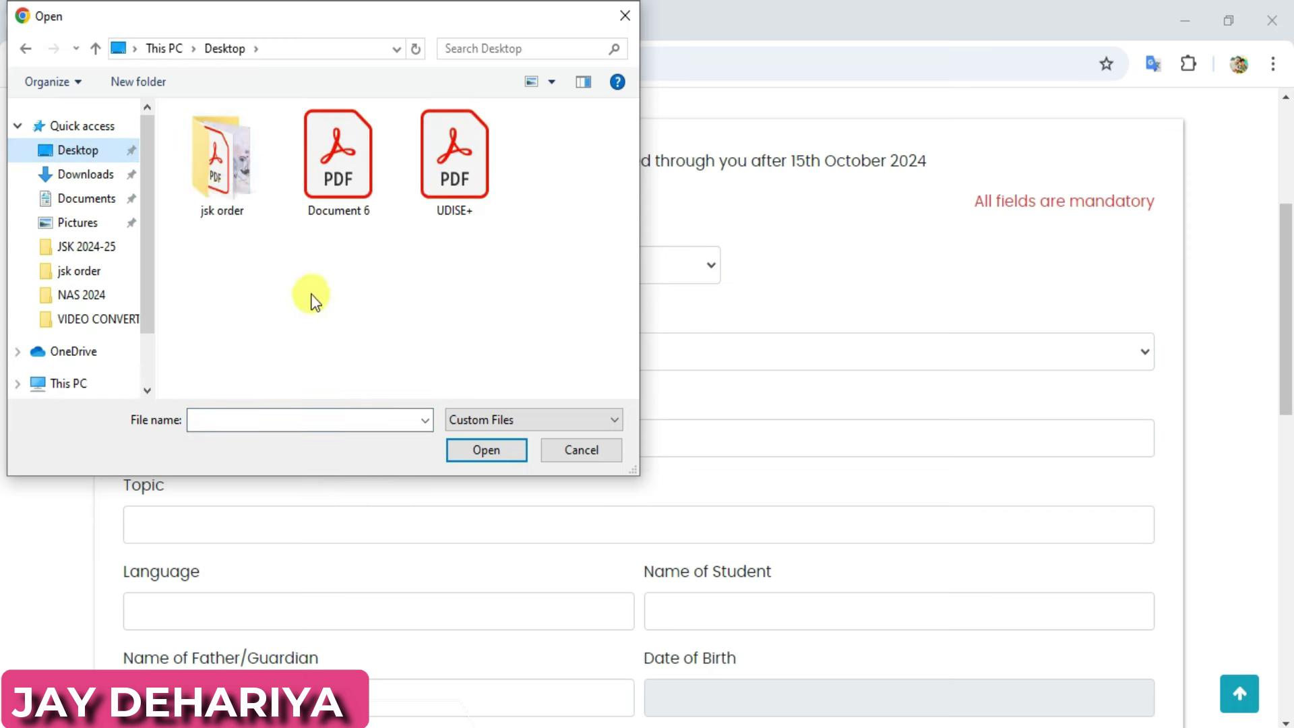
double_click(228, 187)
click(243, 171)
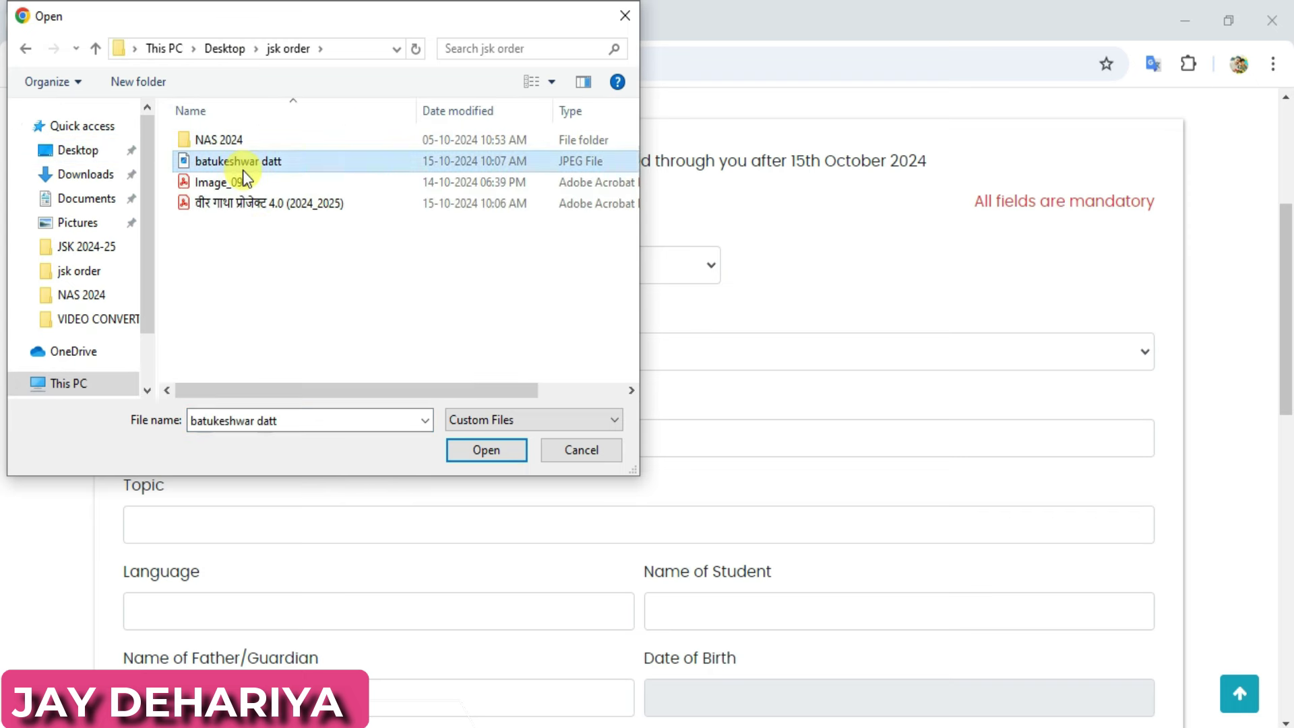
double_click(242, 170)
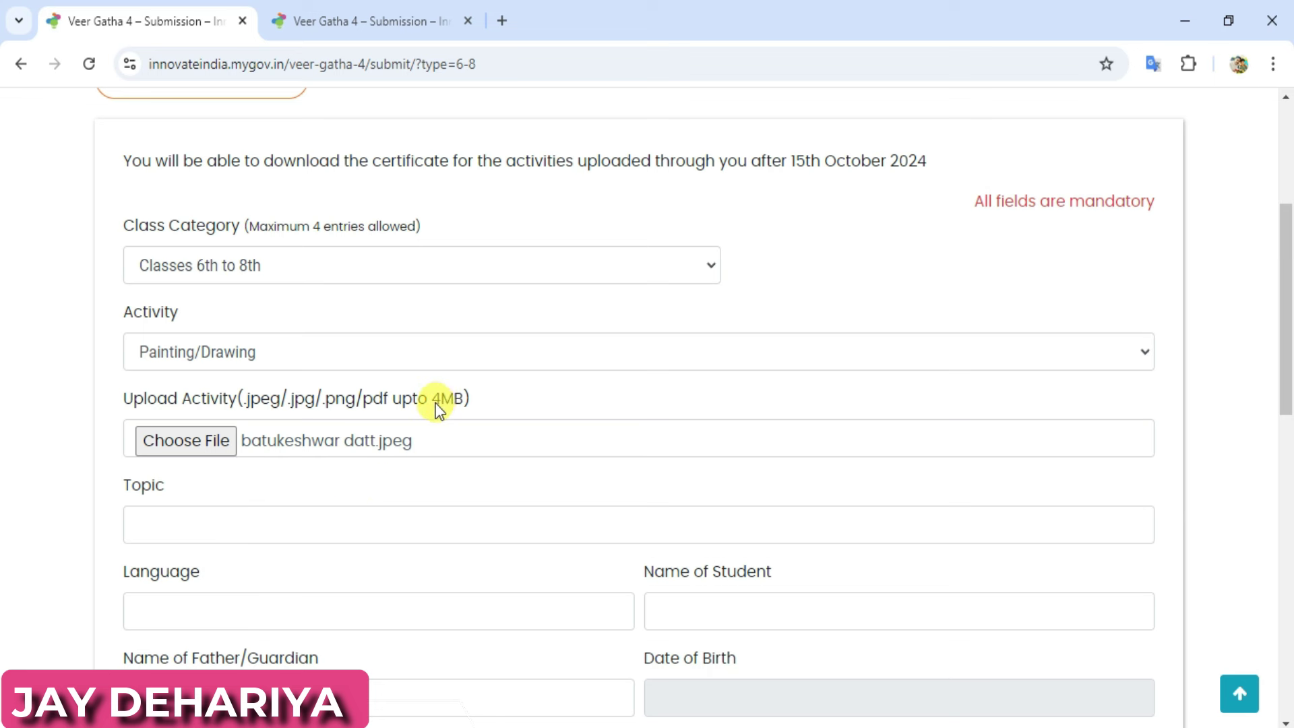
Fill Topic with आजादी में गणेश पूजन and Language with Hindi.
click(532, 469)
scroll(338, 534, down, 3)
click(272, 325)
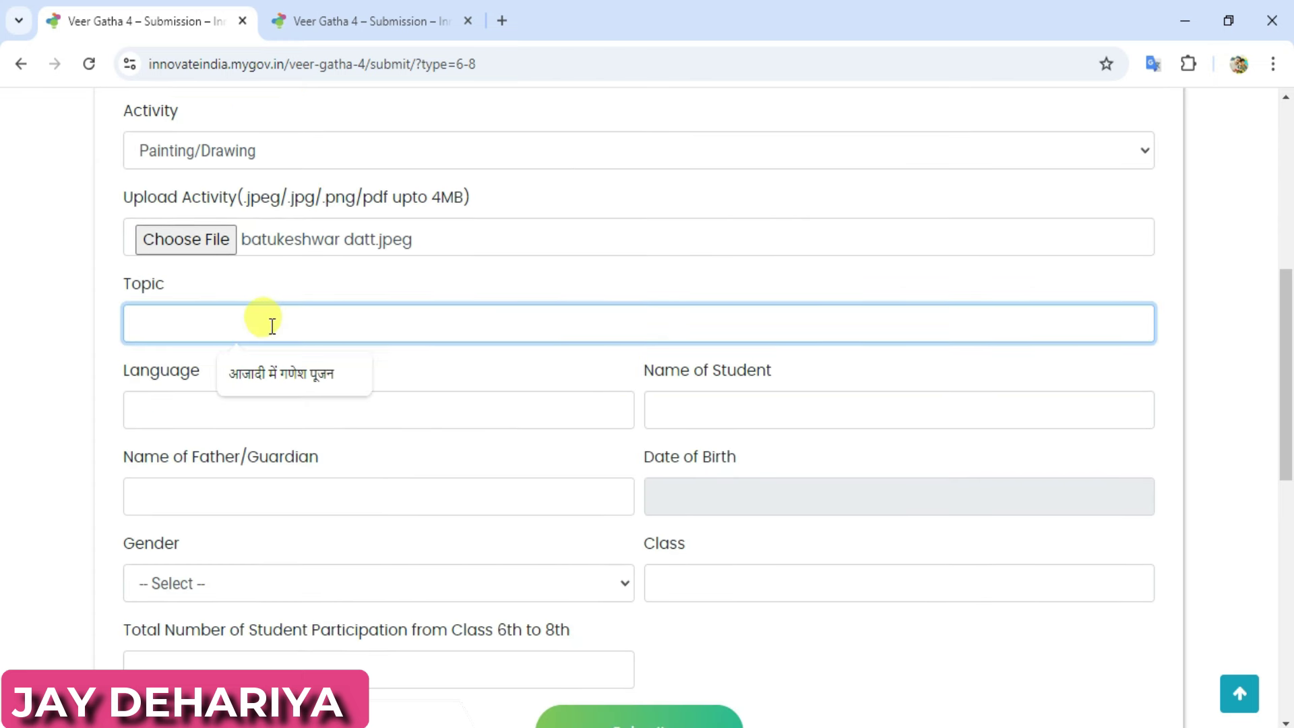
click(273, 378)
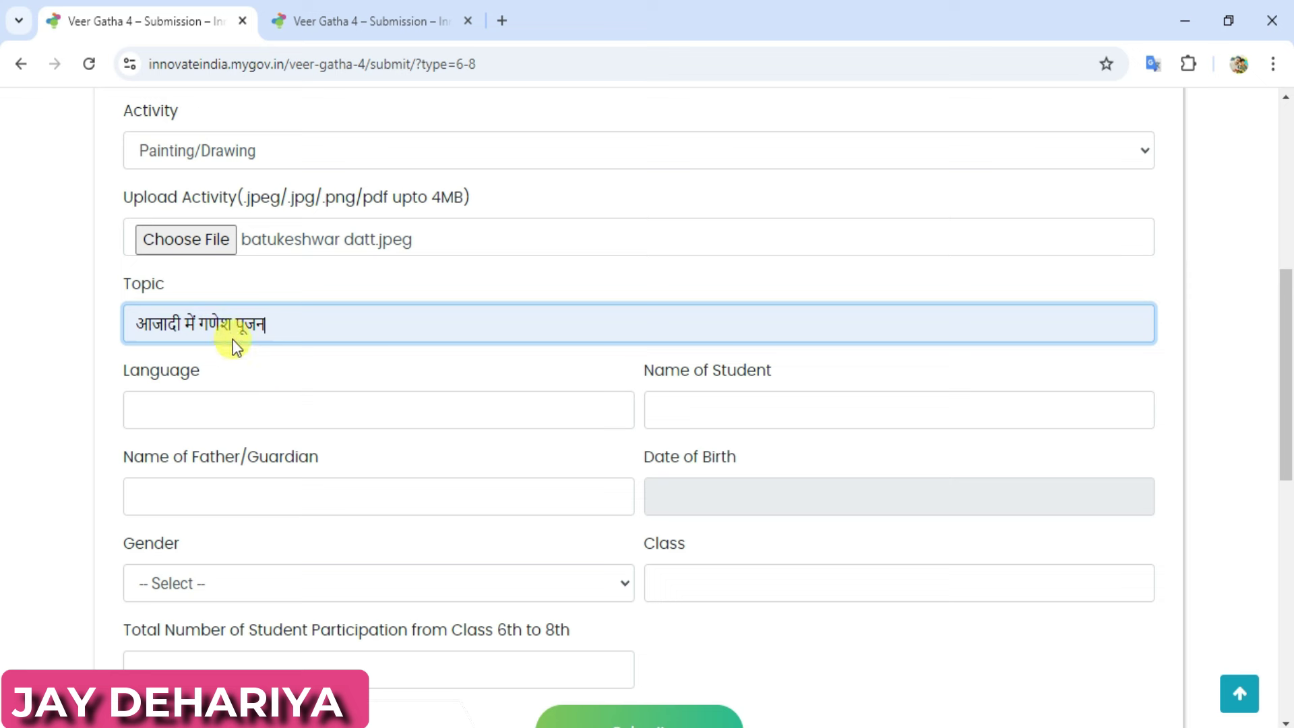
click(269, 412)
click(269, 465)
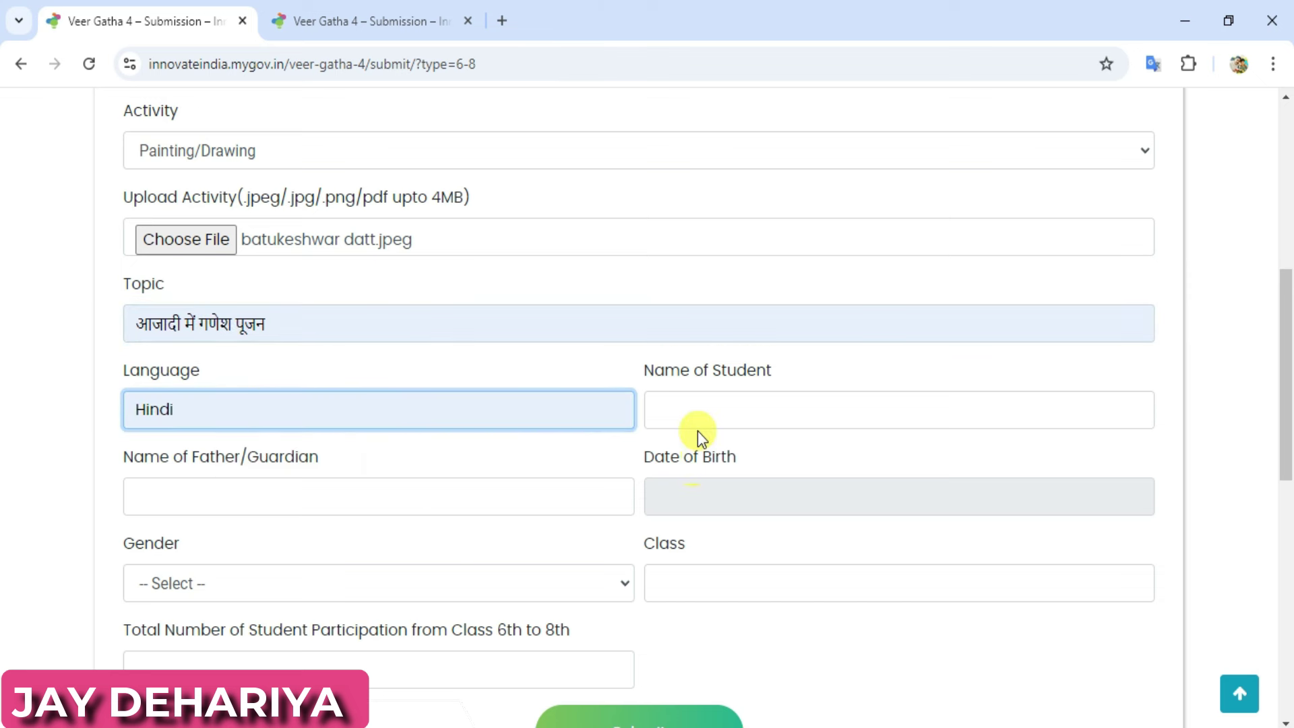
Enter the student's and father's/guardian's names and set the date of birth.
click(715, 409)
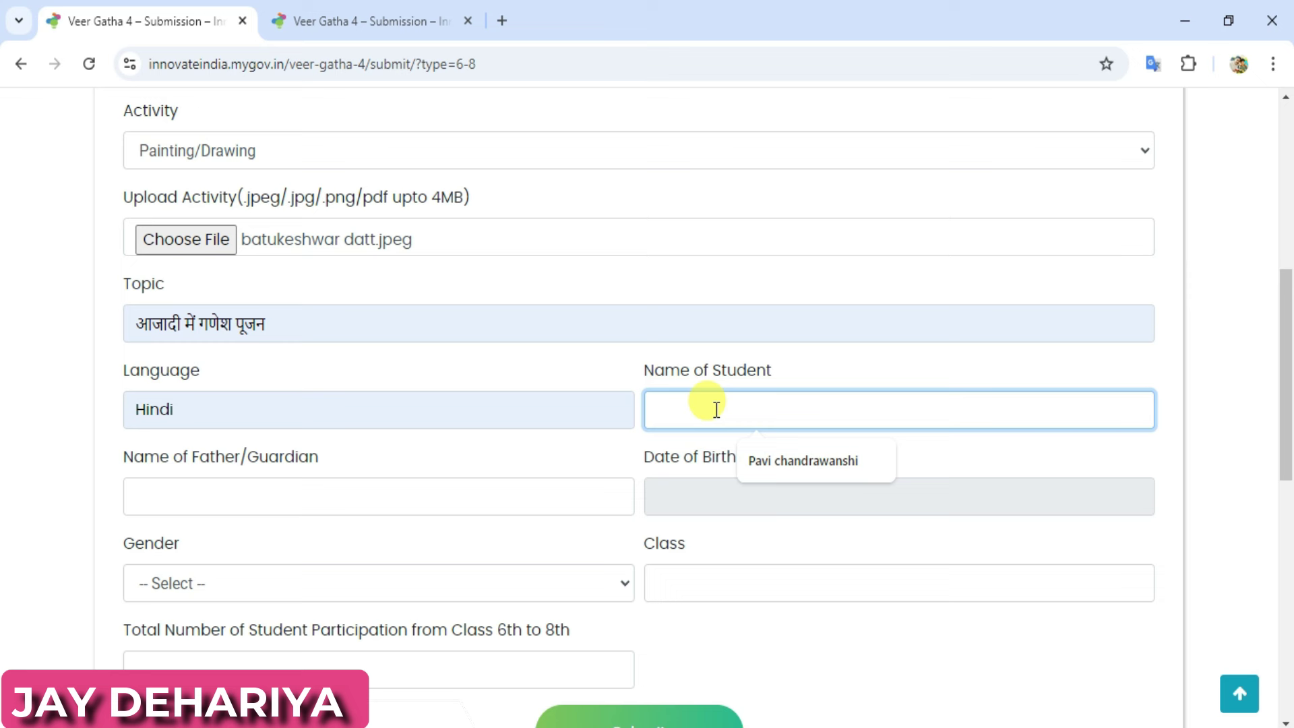
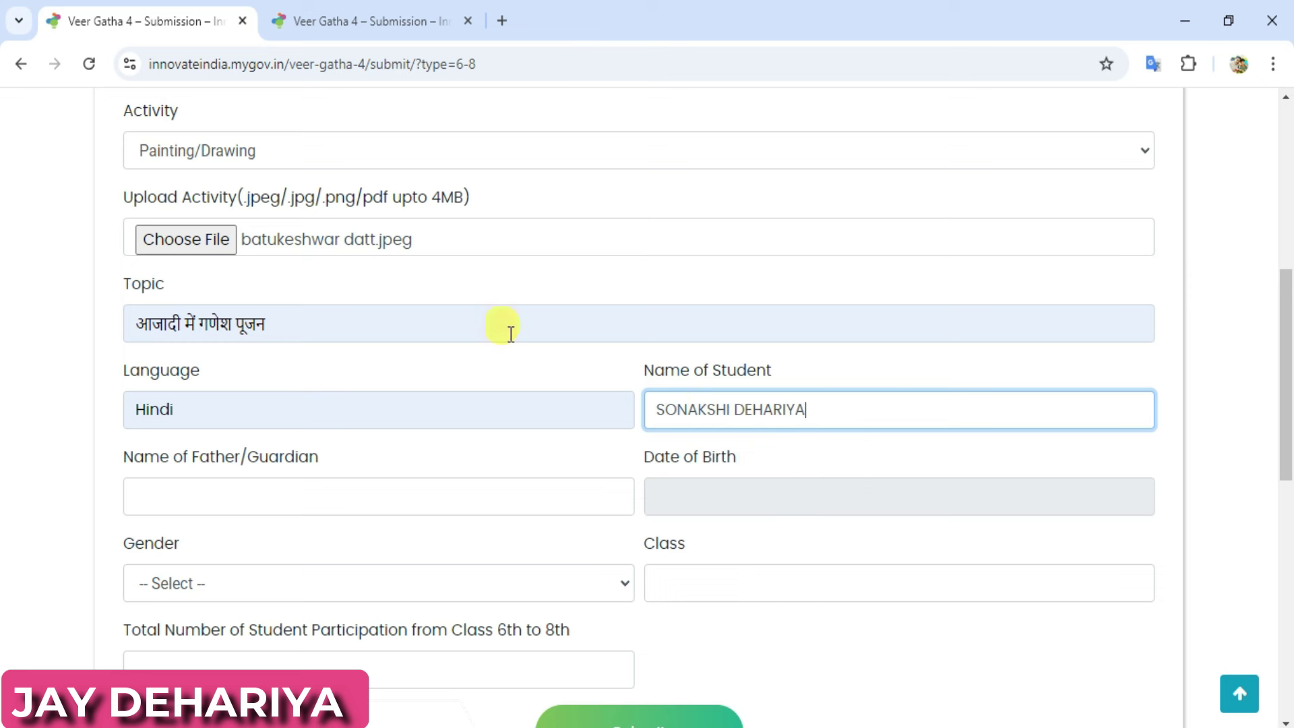
click(332, 497)
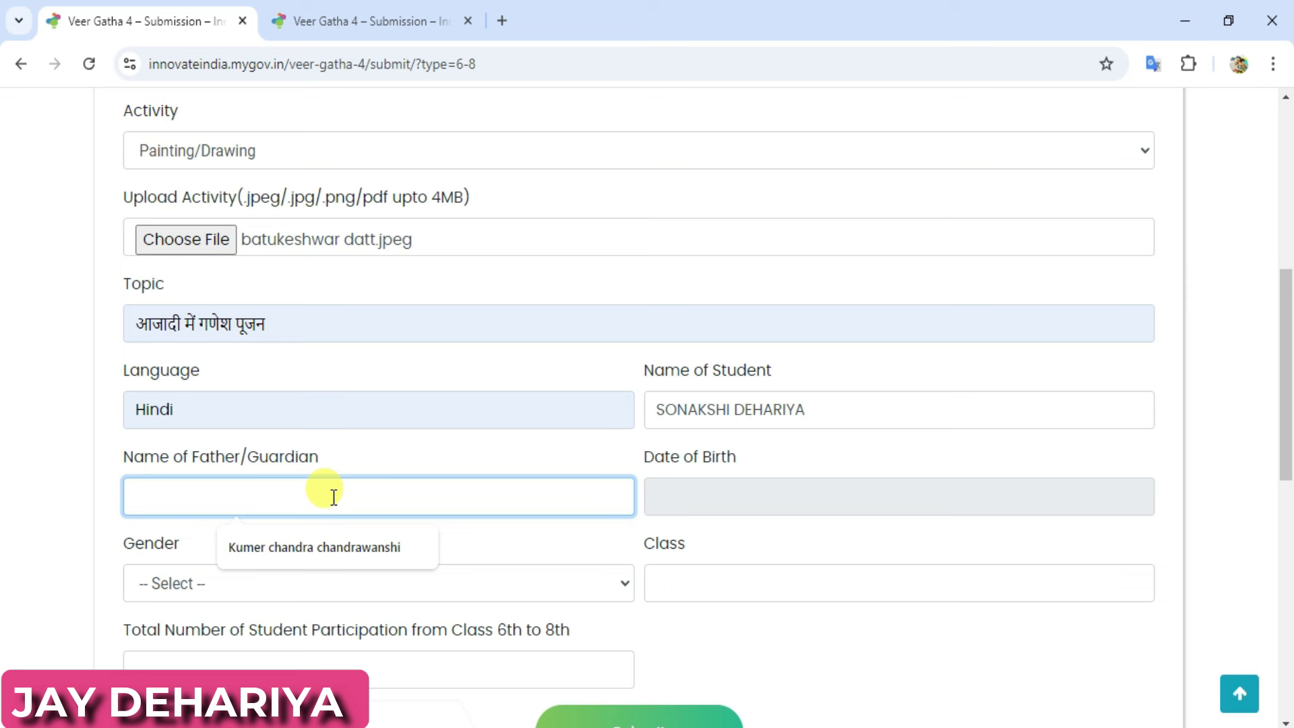
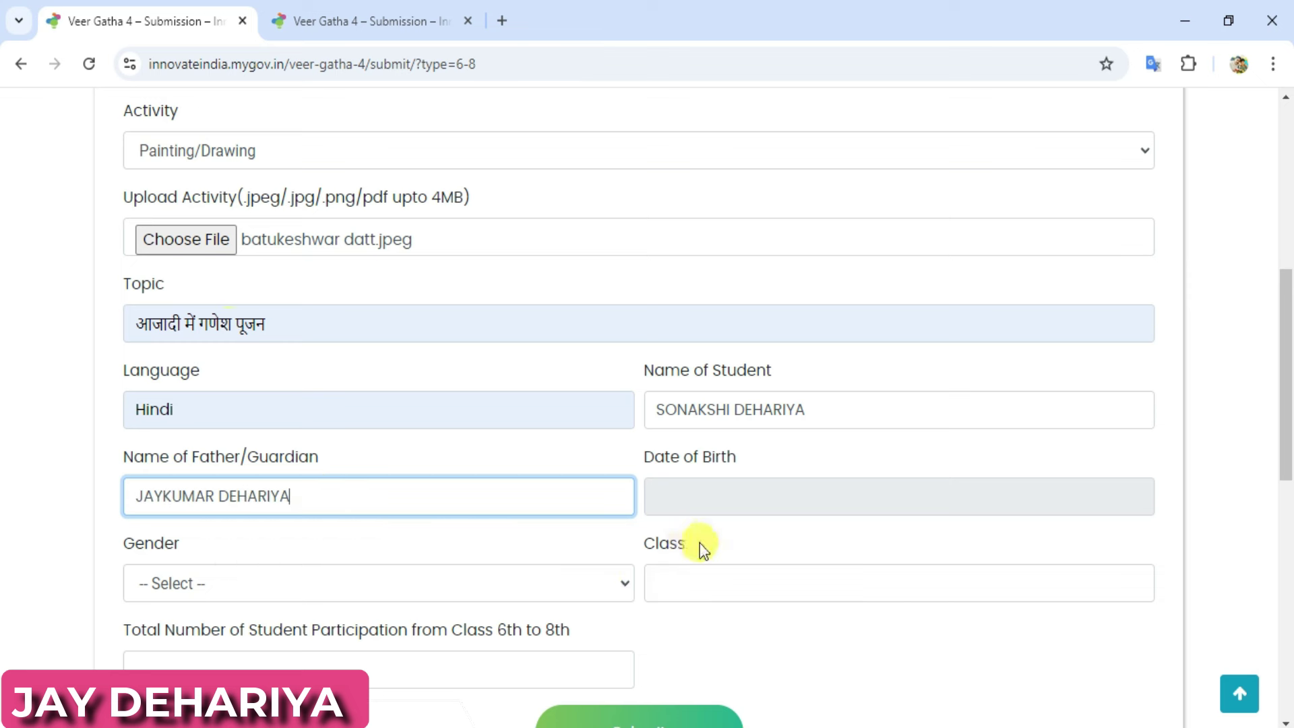
click(708, 503)
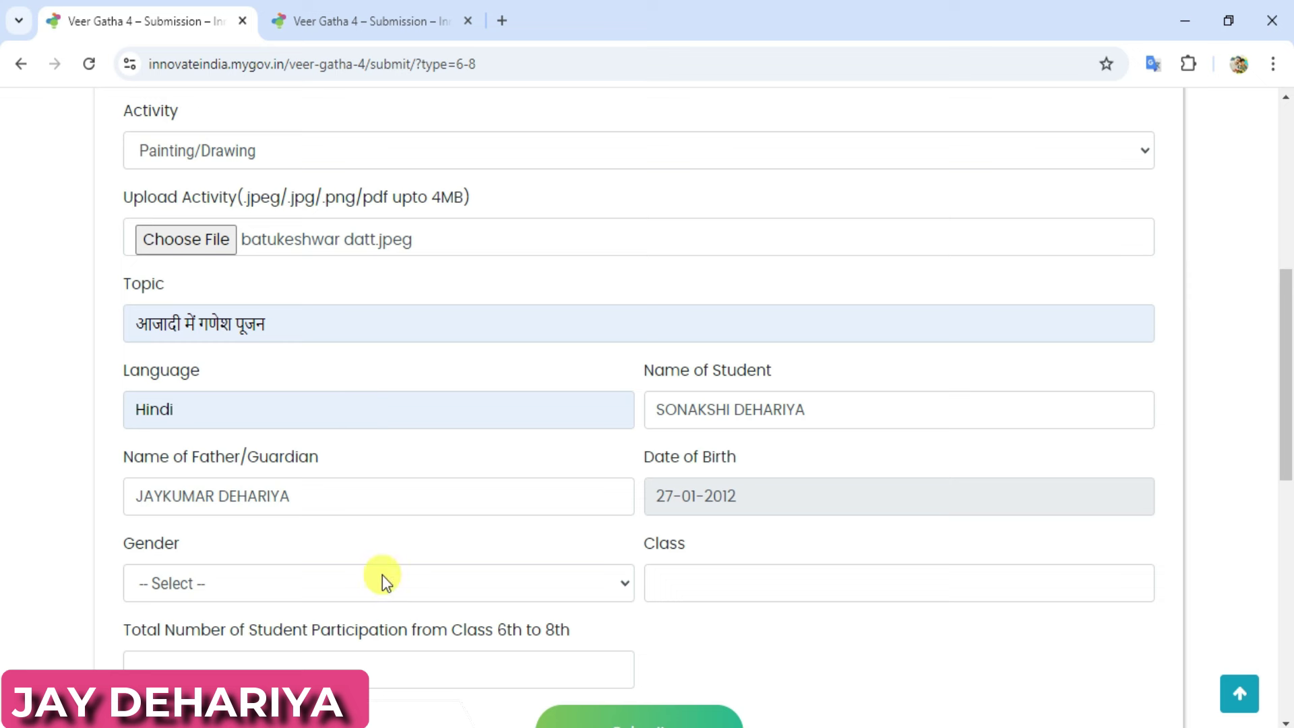
Set the gender to Female and the Class to 8.
click(383, 583)
click(323, 670)
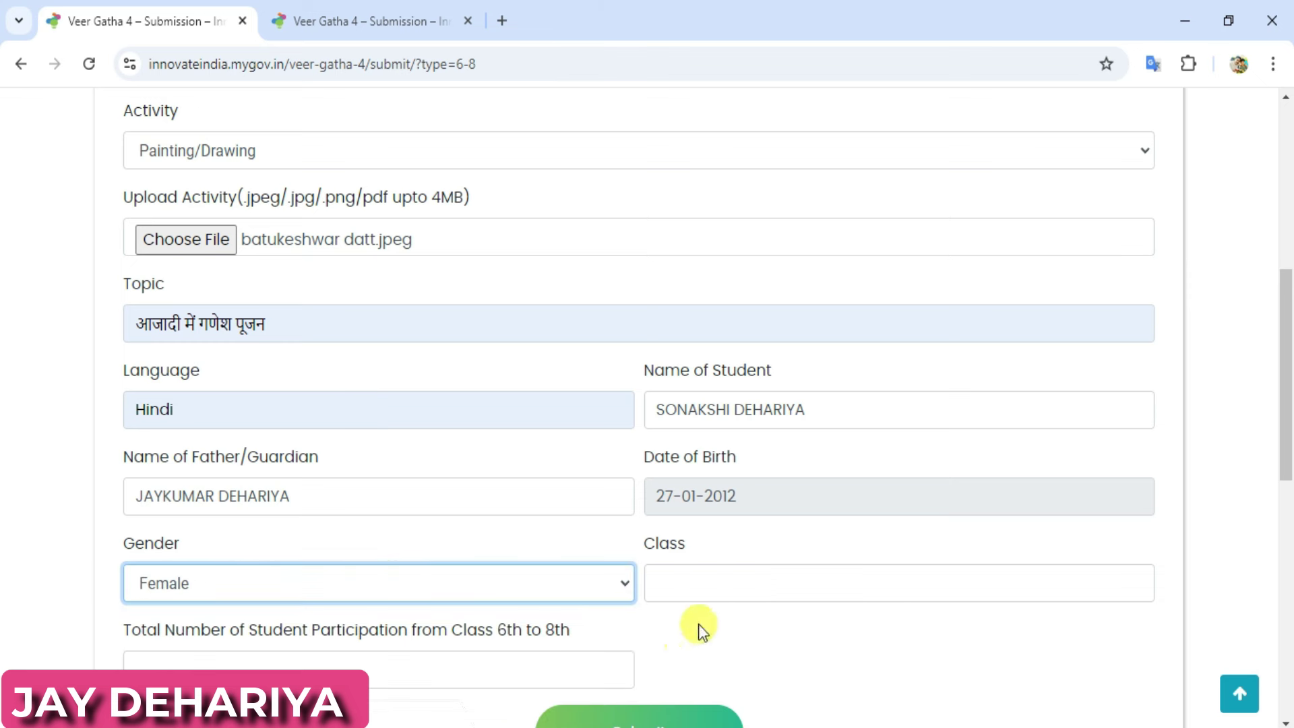
click(695, 581)
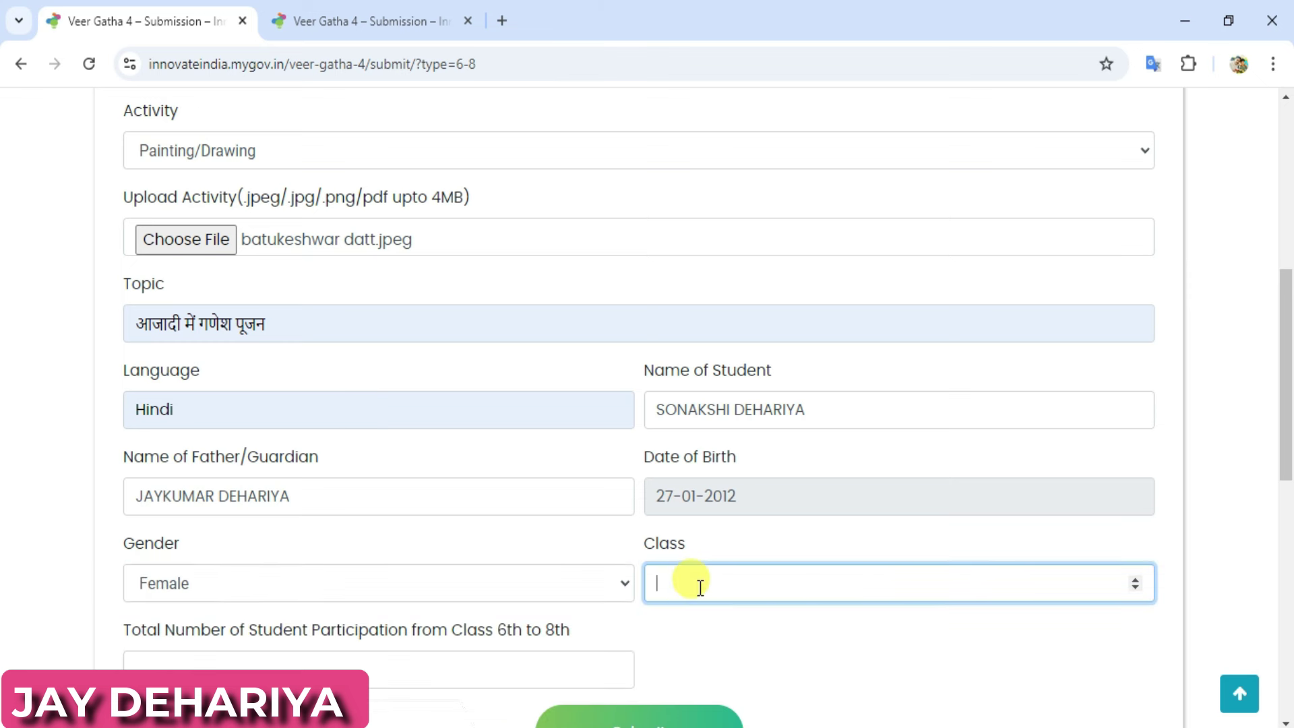
click(1137, 581)
click(1136, 580)
click(1136, 580)
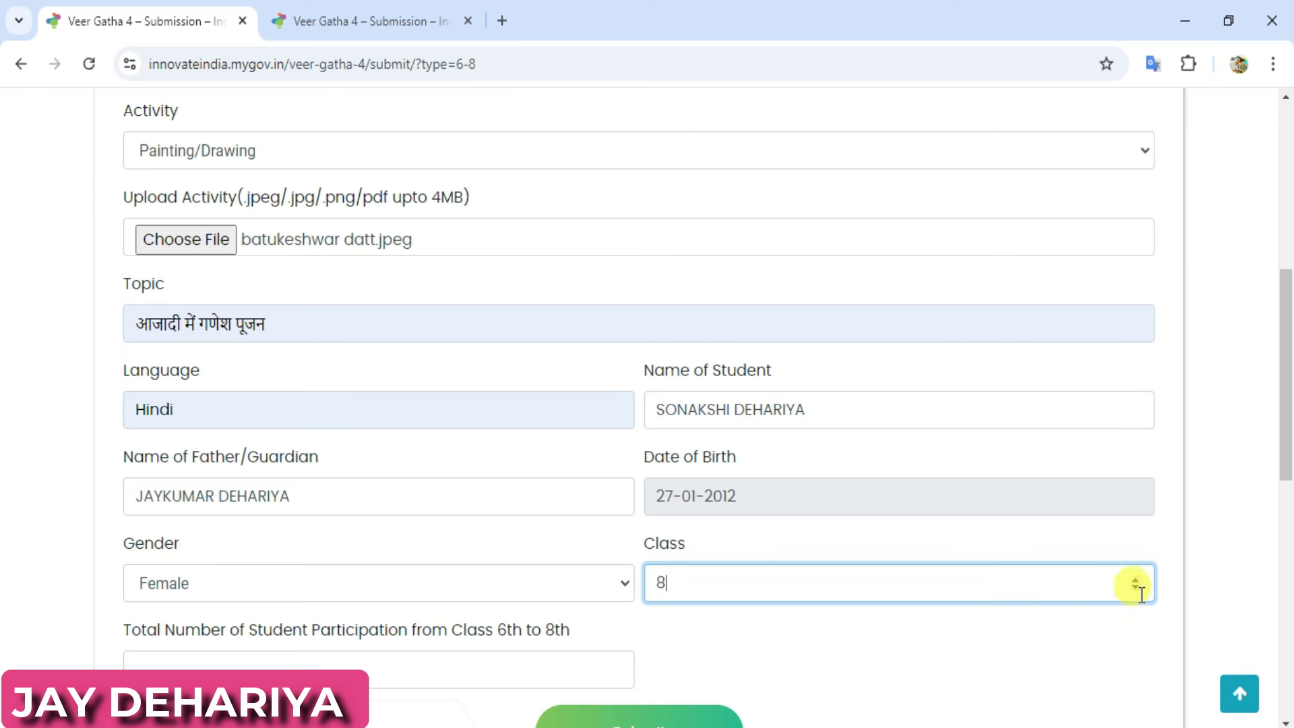
click(799, 628)
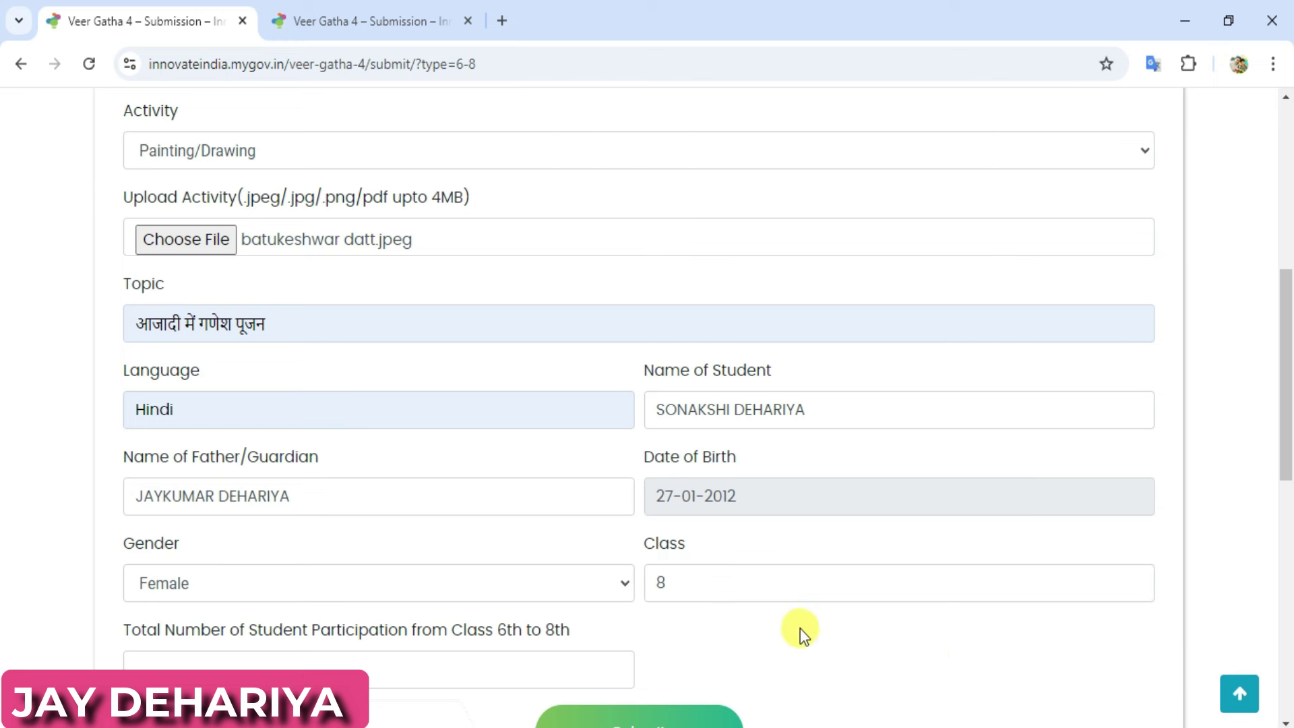
scroll(799, 628, down, 1)
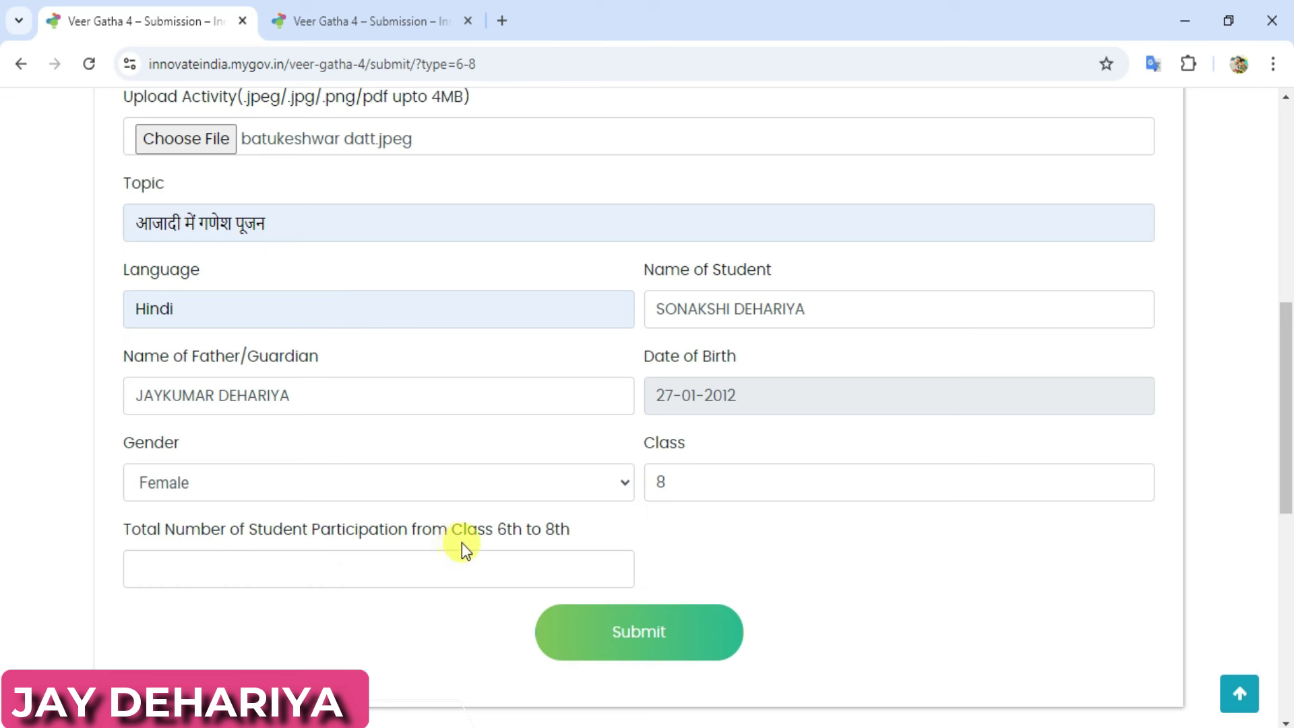
Enter 185 as total student participation and submit the entry.
click(457, 577)
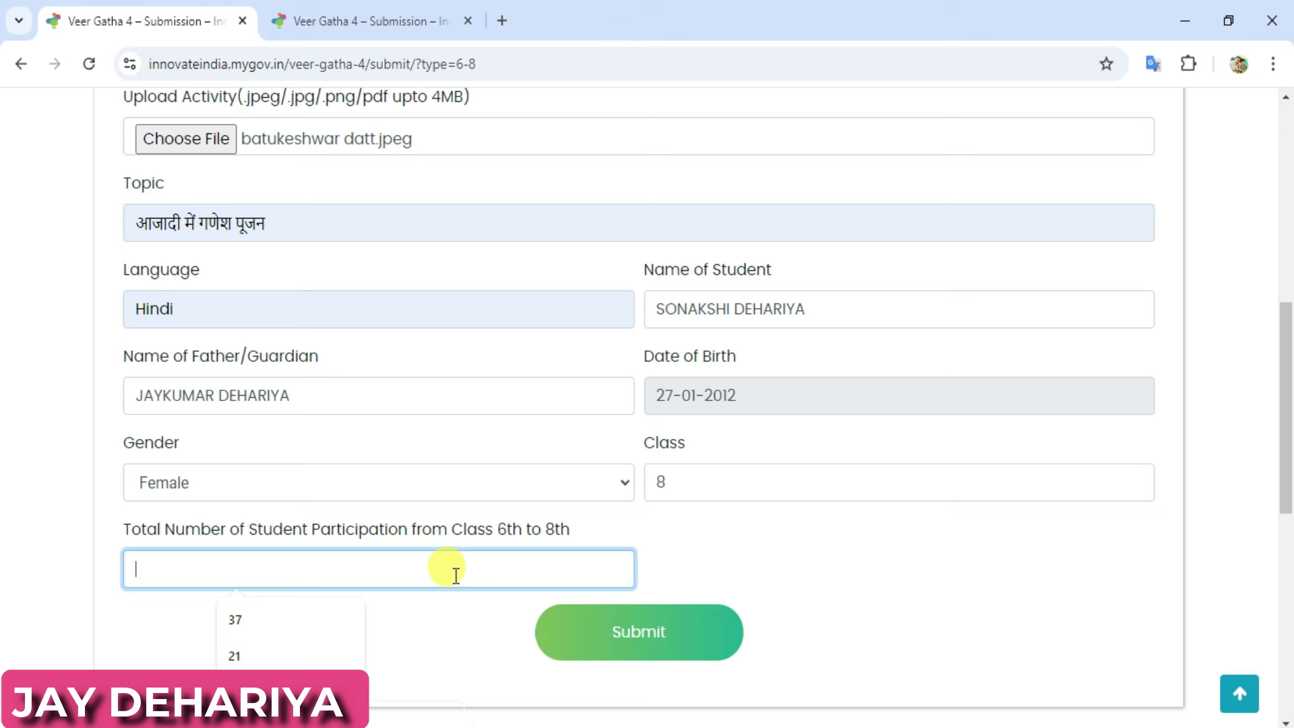
text(185)
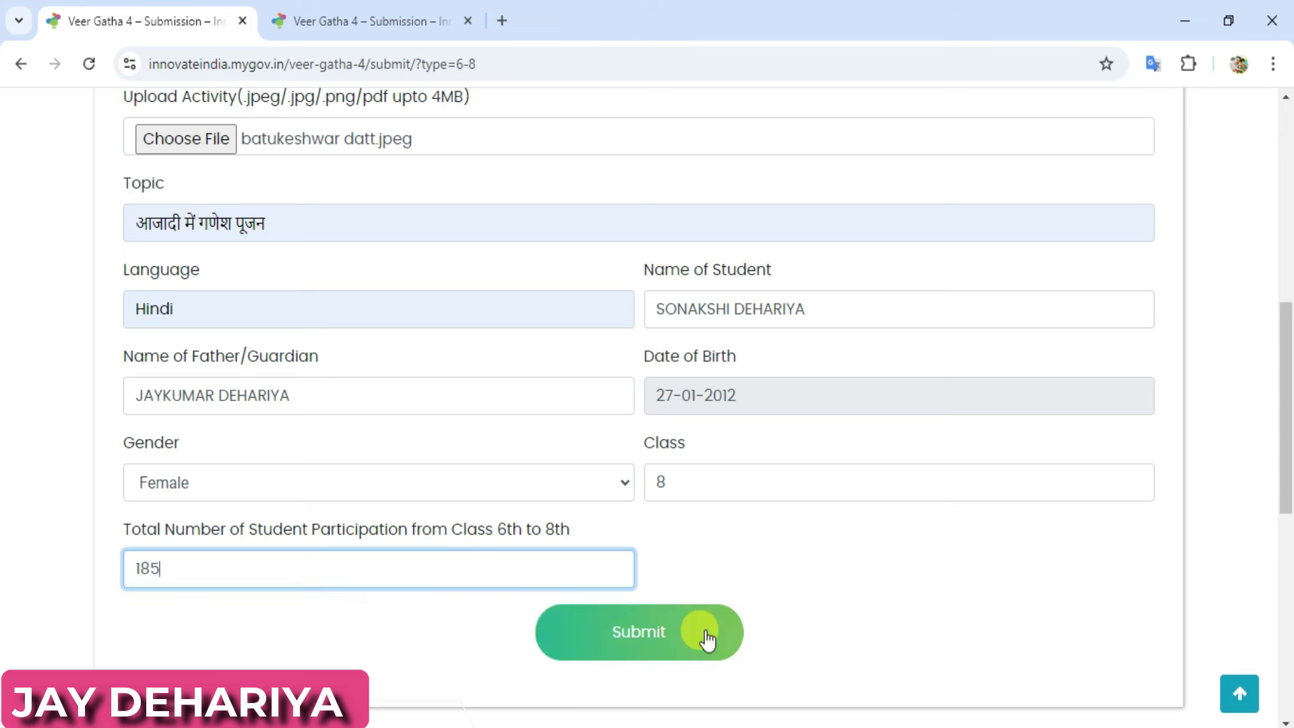
click(653, 639)
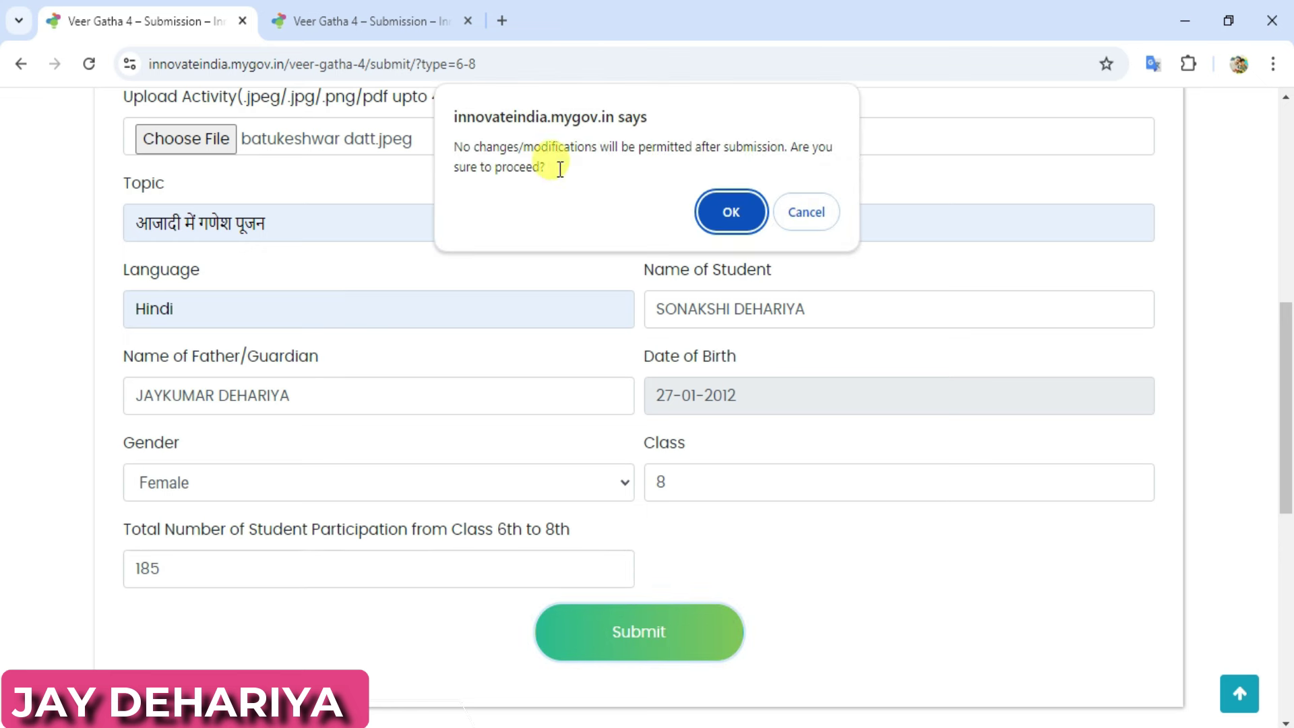
Confirm the final submission and review the new row in the entries table.
click(725, 212)
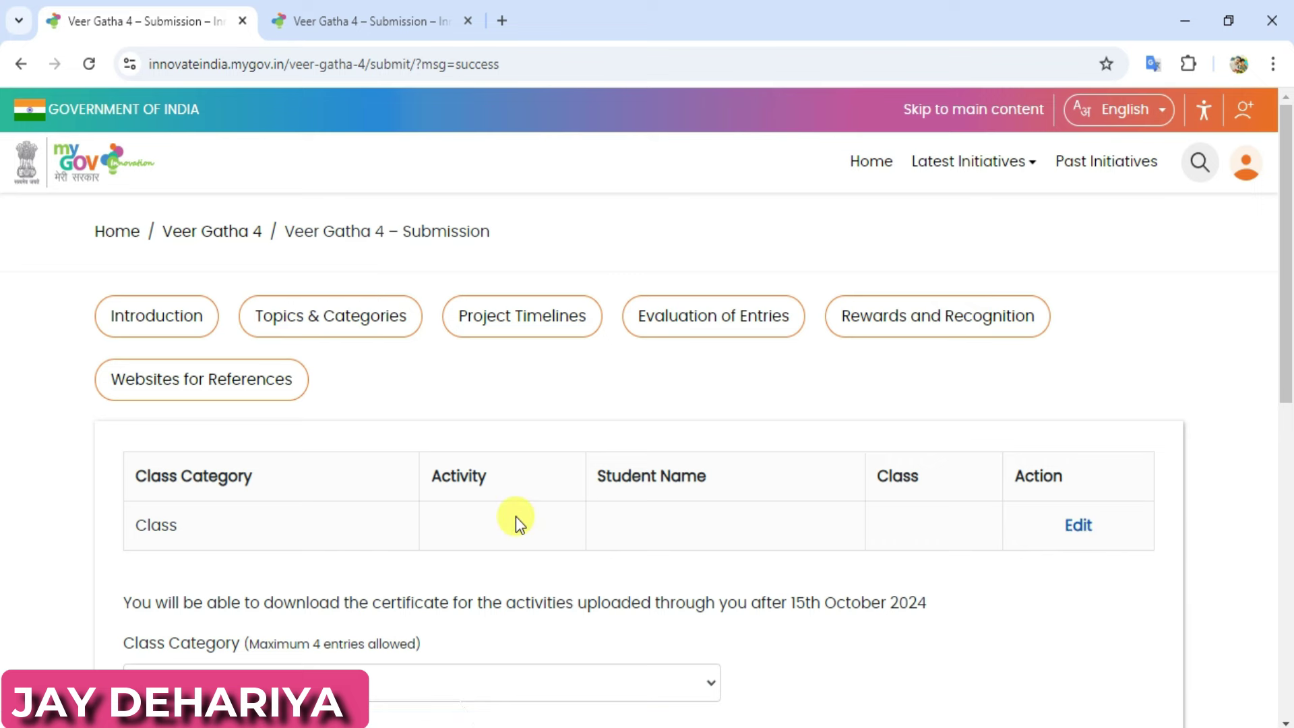
scroll(520, 516, down, 3)
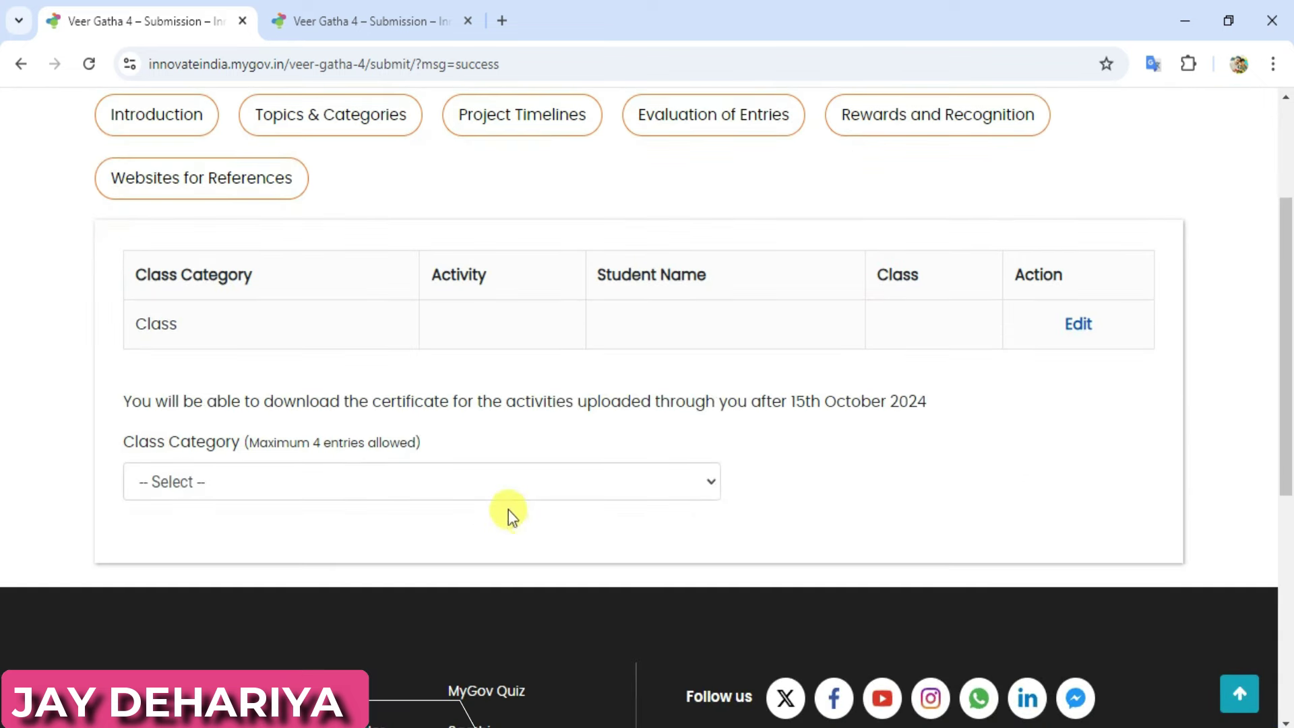
click(491, 486)
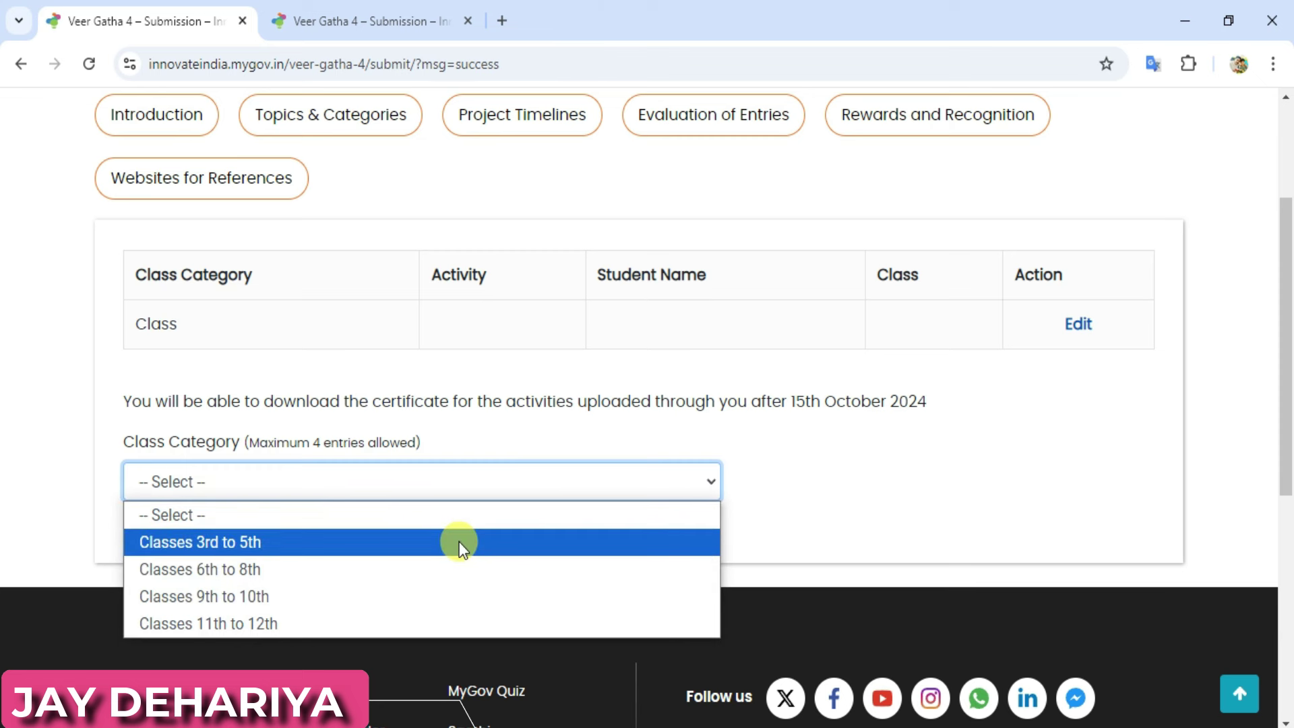
click(870, 532)
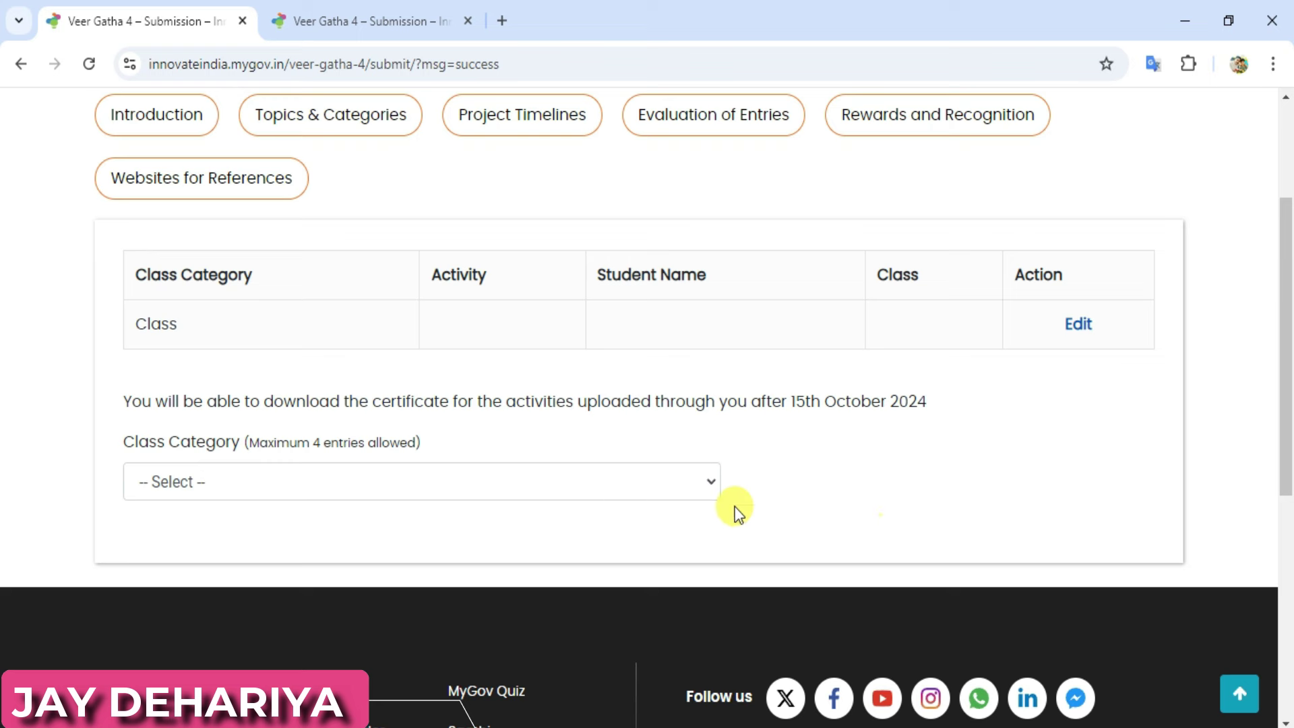
scroll(847, 507, up, 3)
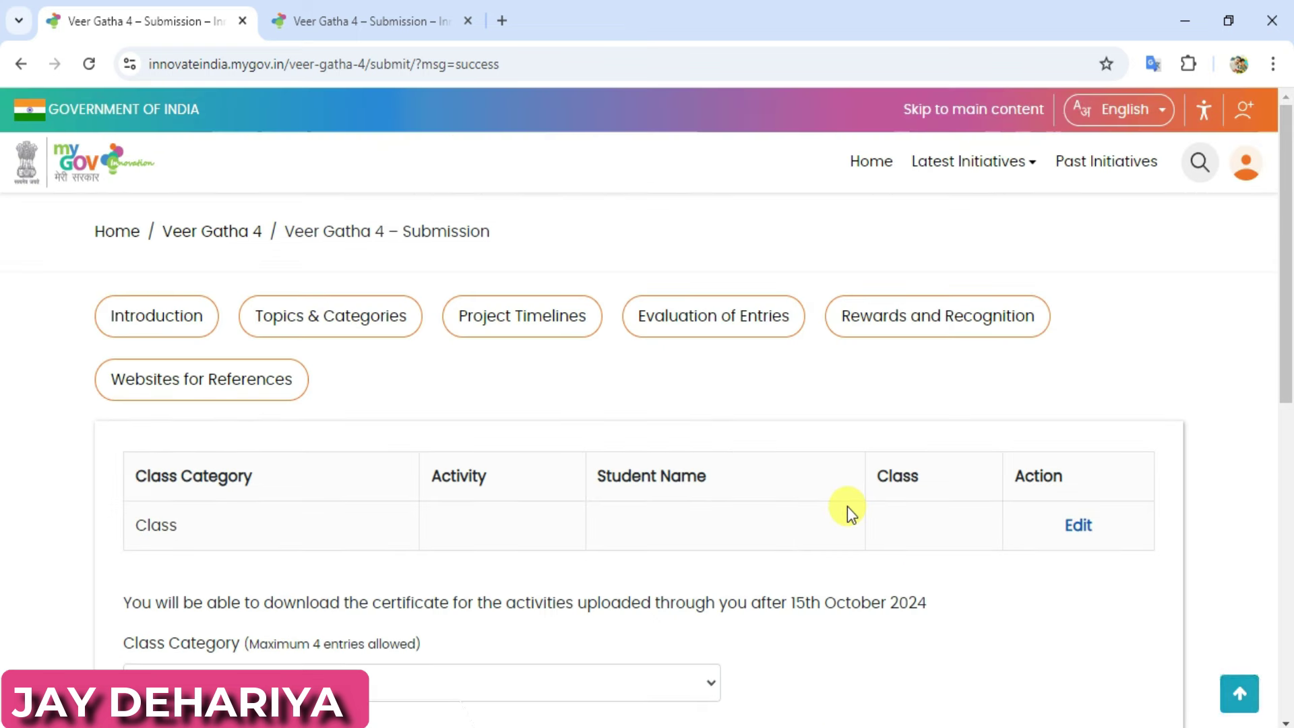